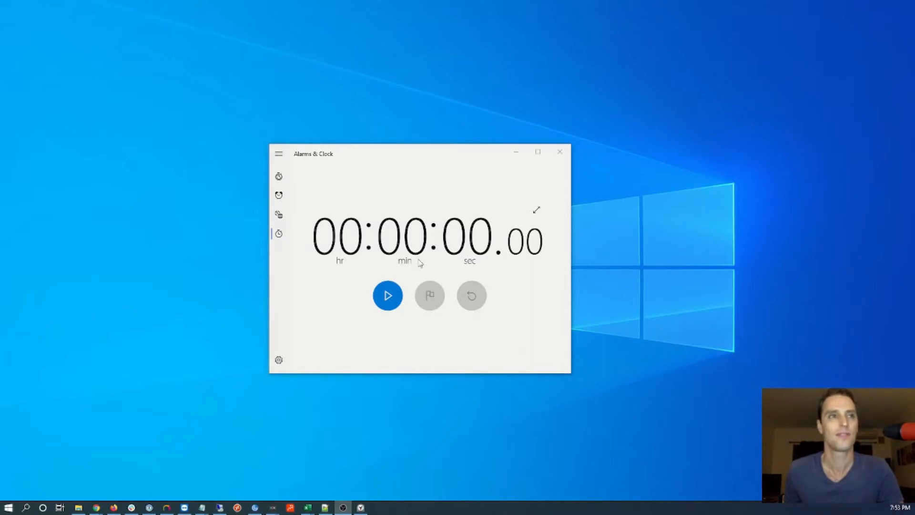
pyautogui.click(387, 295)
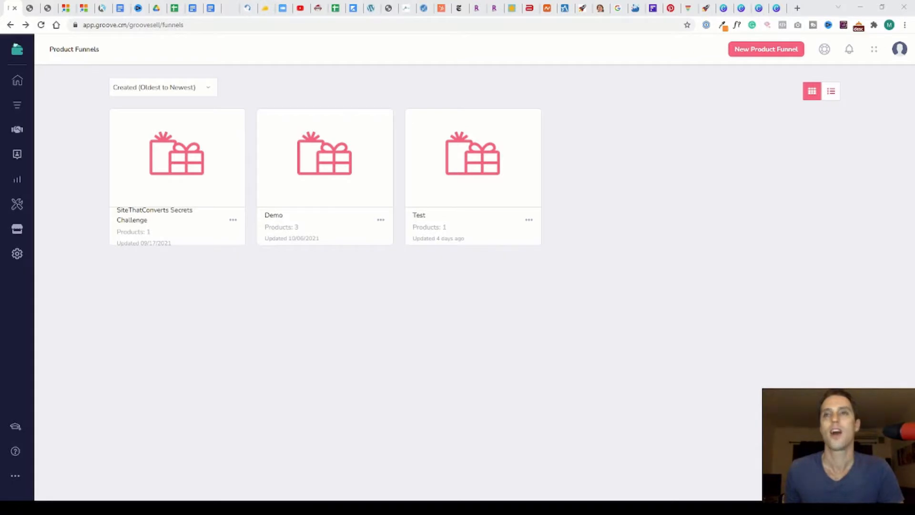
pyautogui.moveTo(325, 158)
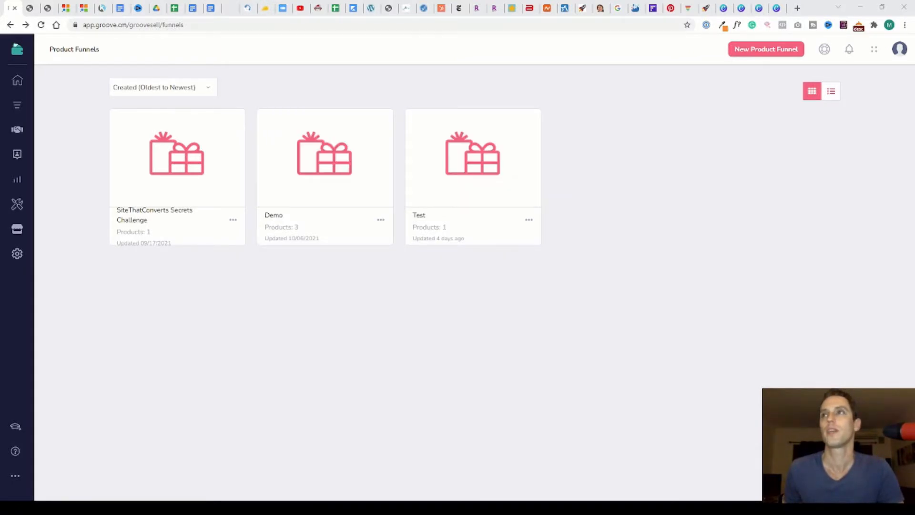
# Open the Create New Product Funnel form and close it without creating a funnel
pyautogui.click(766, 50)
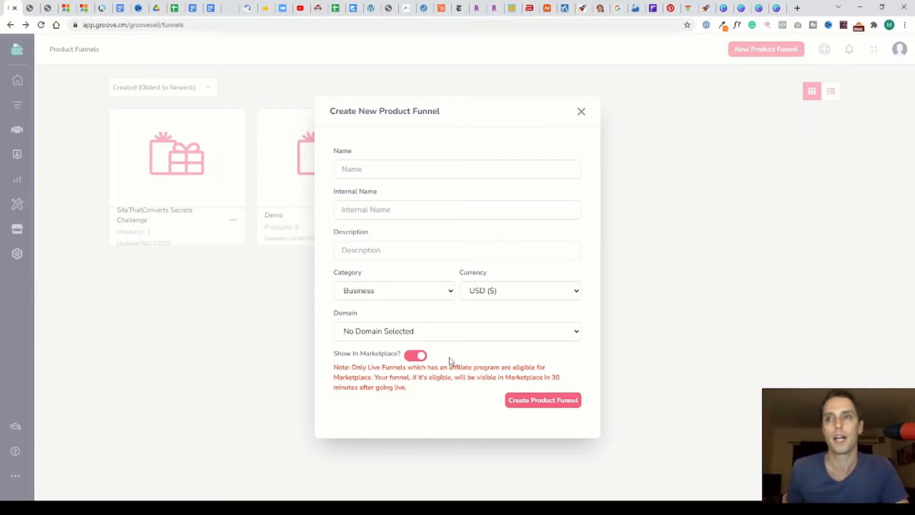
pyautogui.click(581, 112)
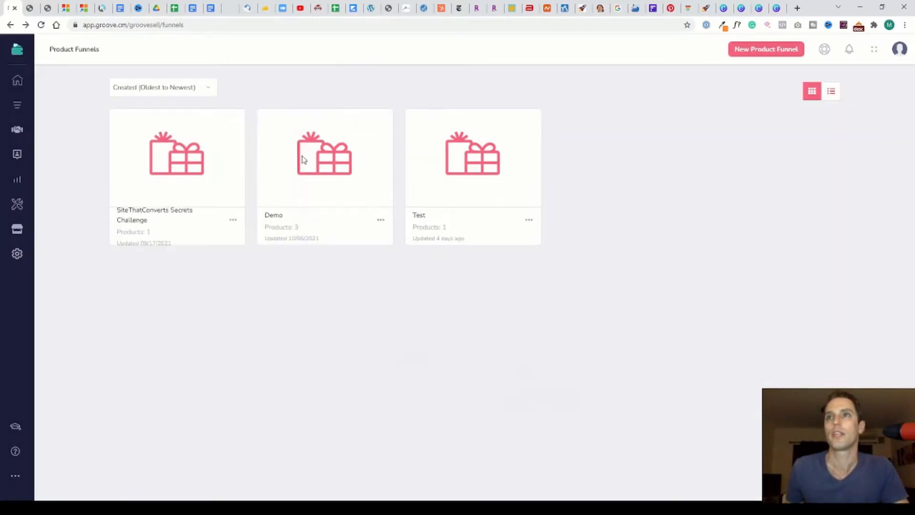
# Open the Demo product funnel and start editing its Demo frontend product
pyautogui.click(342, 170)
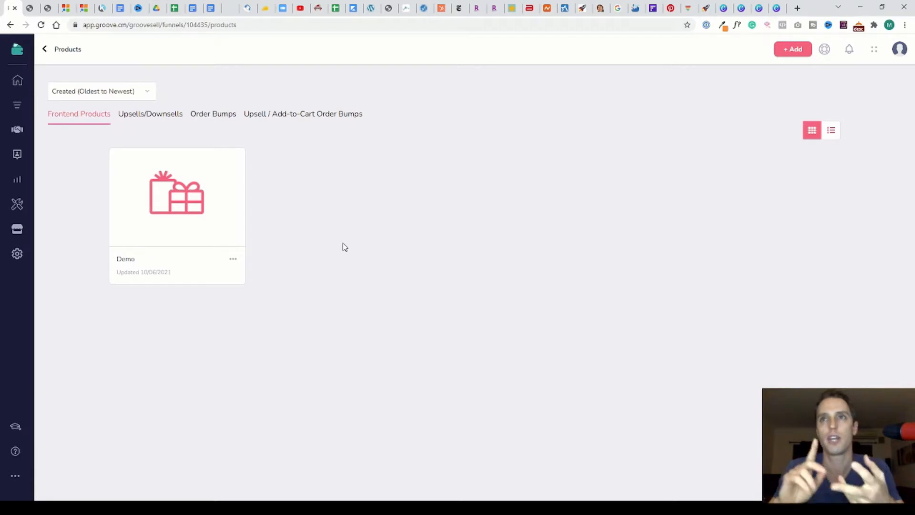
pyautogui.moveTo(192, 215)
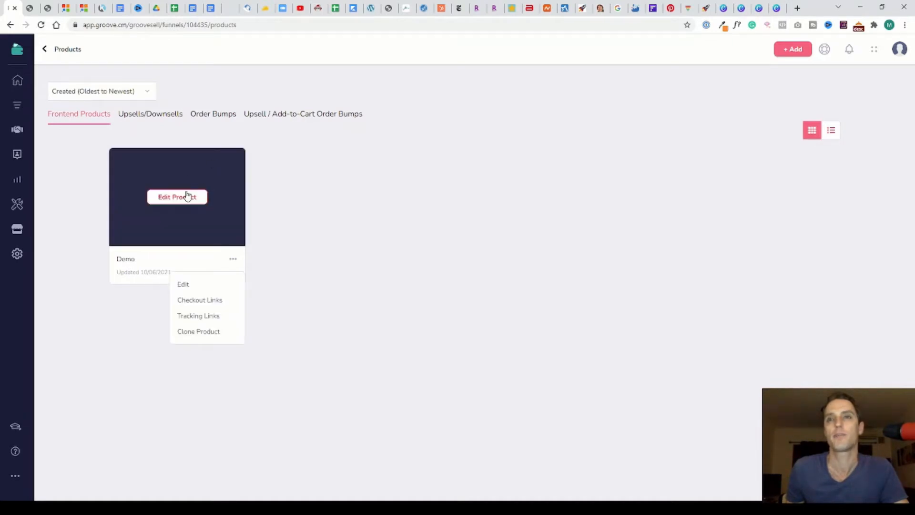
pyautogui.click(187, 287)
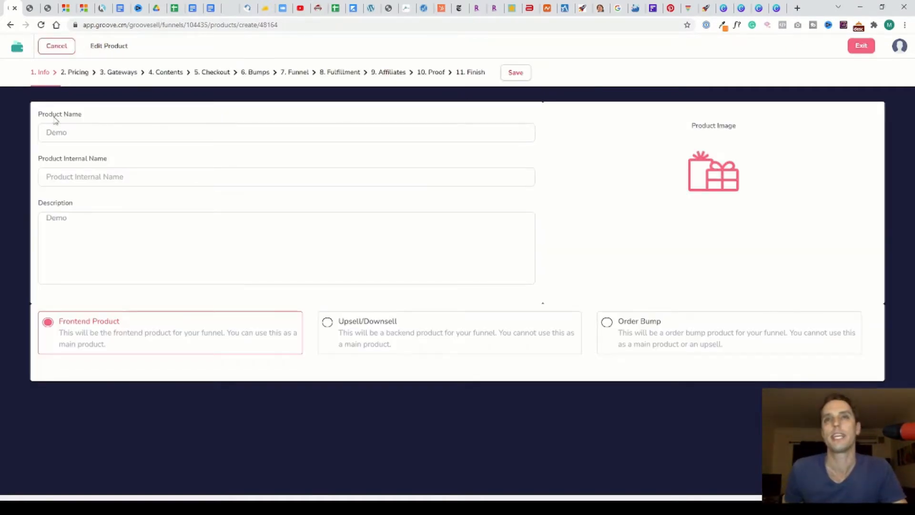
# Inspect the product's name, internal name and description fields on the Info step
pyautogui.moveTo(65, 130); pyautogui.dragTo(8, 129)
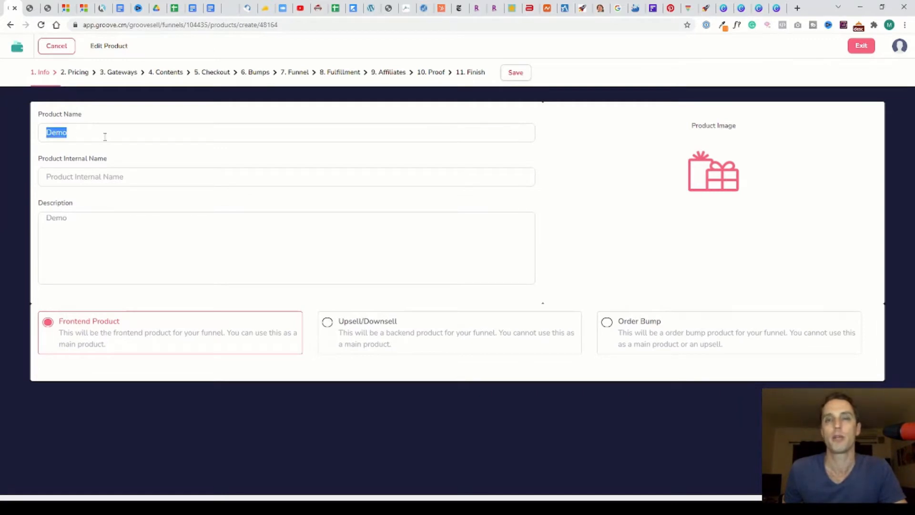
pyautogui.click(136, 178)
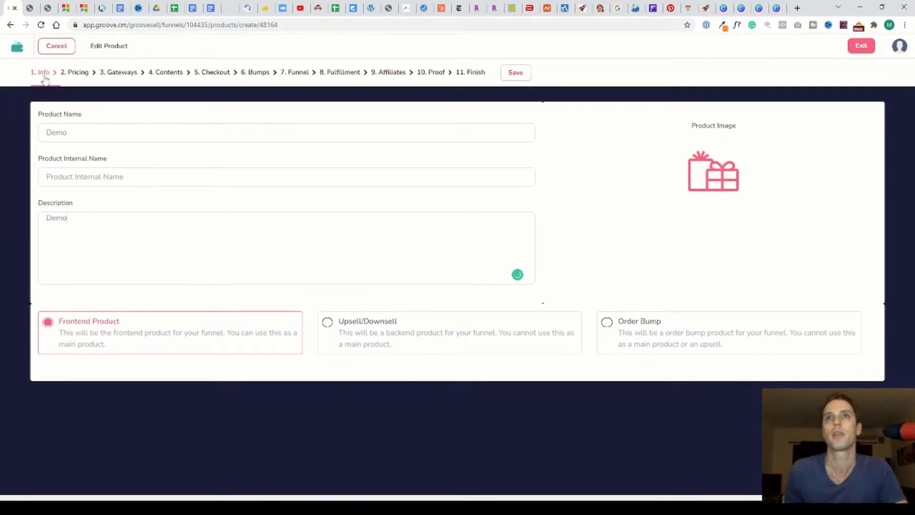
# Open the Pricing step and review the DEMO1 price point's name, internal name, description and price fields
pyautogui.click(73, 73)
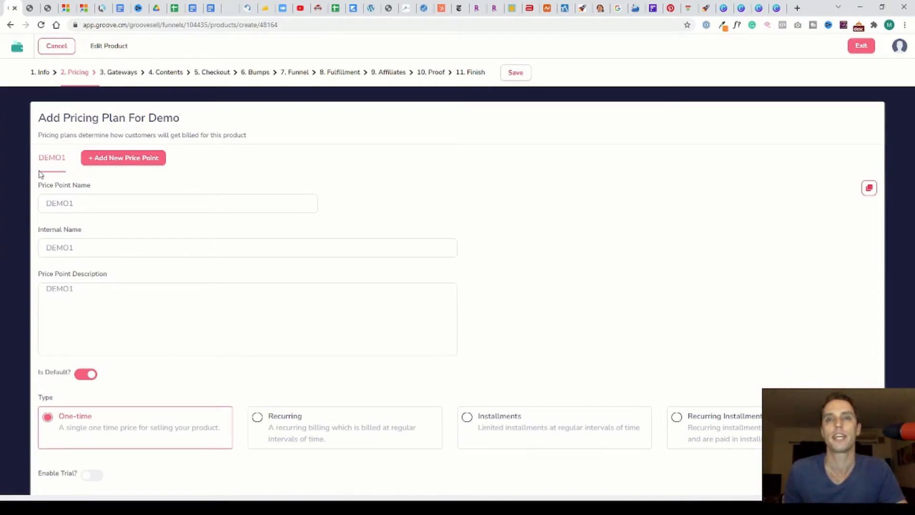
pyautogui.moveTo(86, 206); pyautogui.dragTo(6, 193)
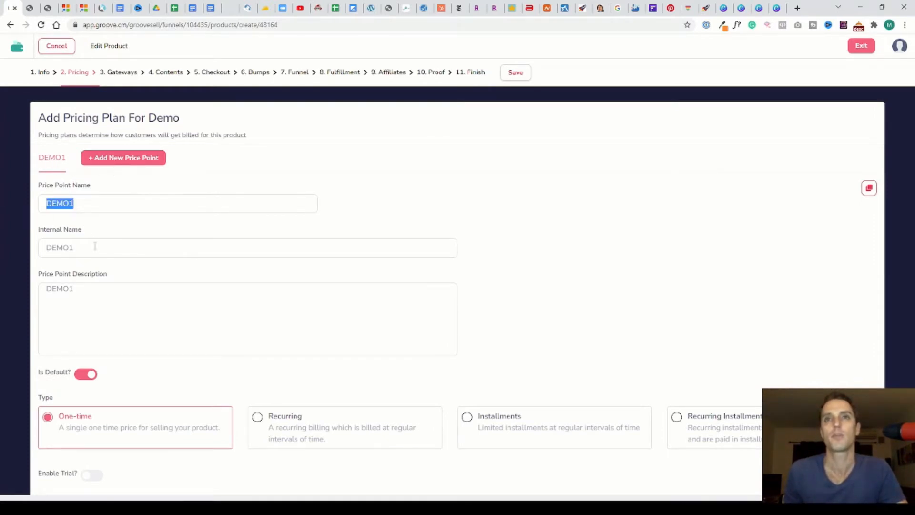
pyautogui.moveTo(95, 247); pyautogui.dragTo(53, 257)
pyautogui.press('Tab')
pyautogui.scroll(-1, 143, 331)
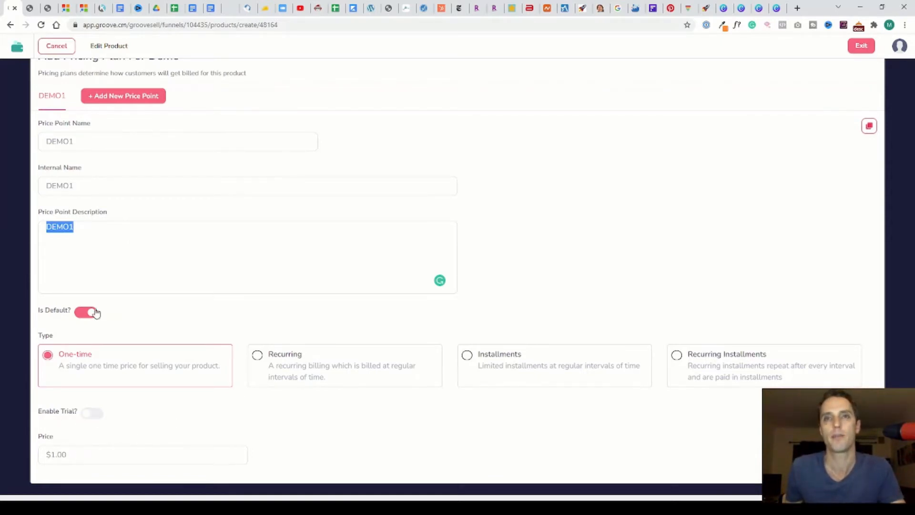
pyautogui.scroll(2, 138, 149)
# Browse the Gateways step's payment gateway, merchant account and setup tabs, including the Add Paypal account list
pyautogui.click(119, 72)
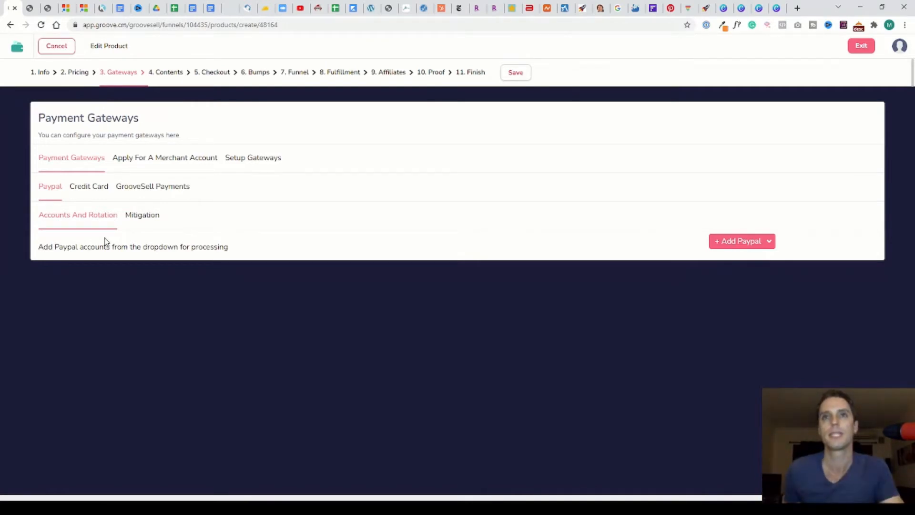
pyautogui.click(94, 191)
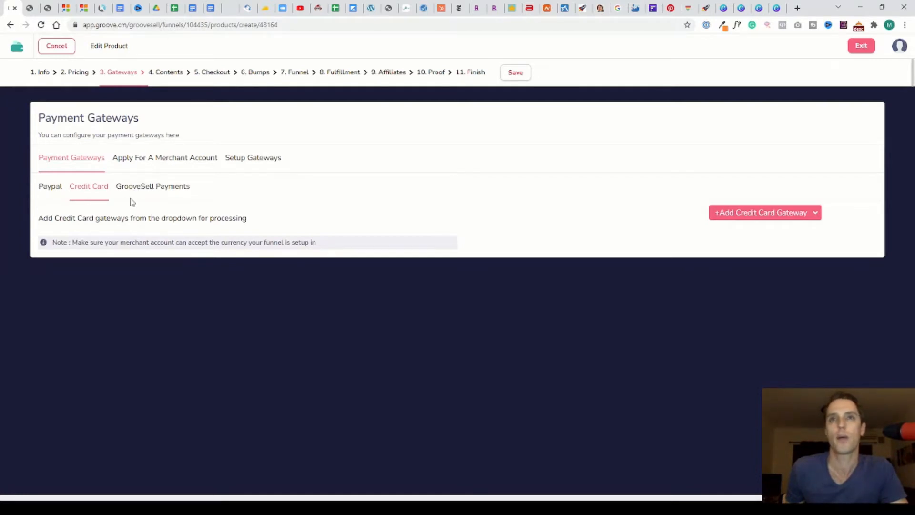
pyautogui.click(149, 193)
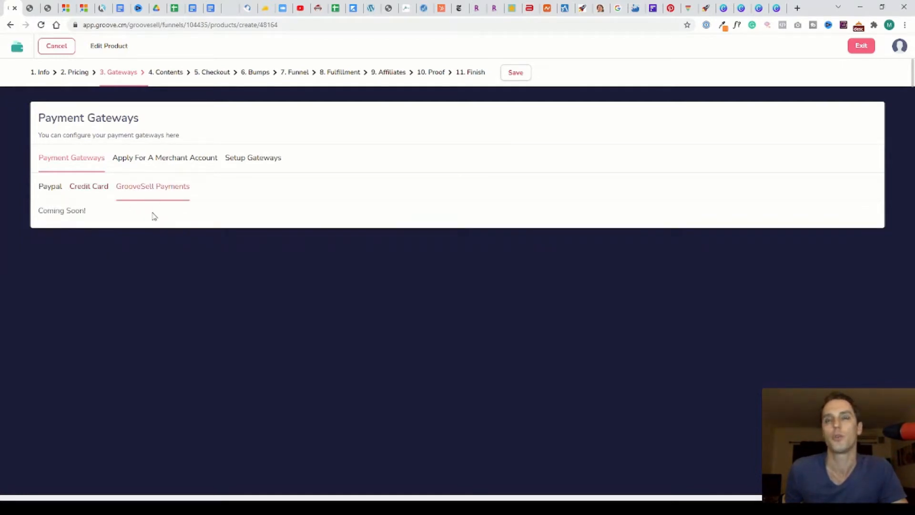
pyautogui.click(149, 158)
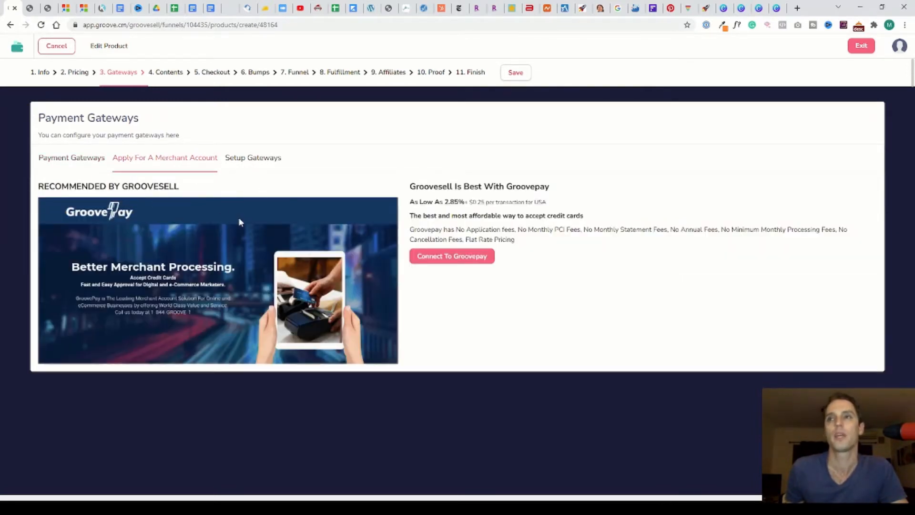
pyautogui.click(244, 158)
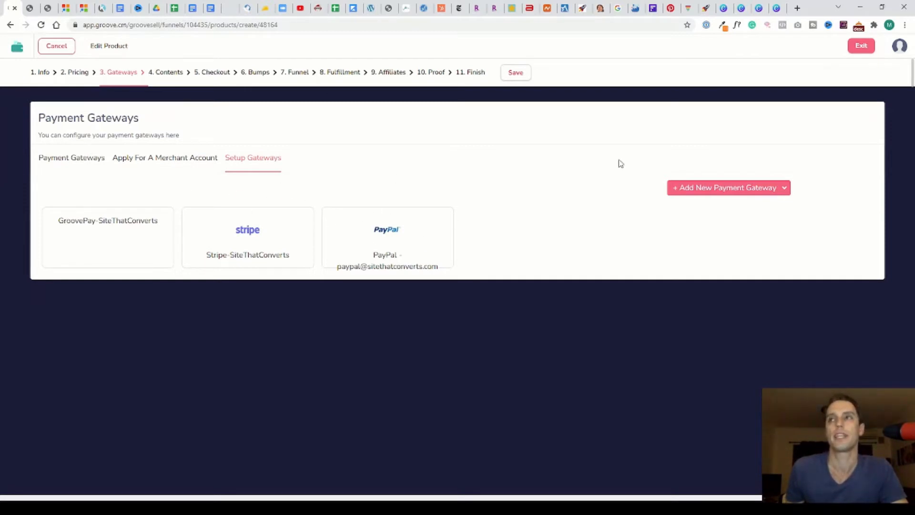
pyautogui.click(101, 159)
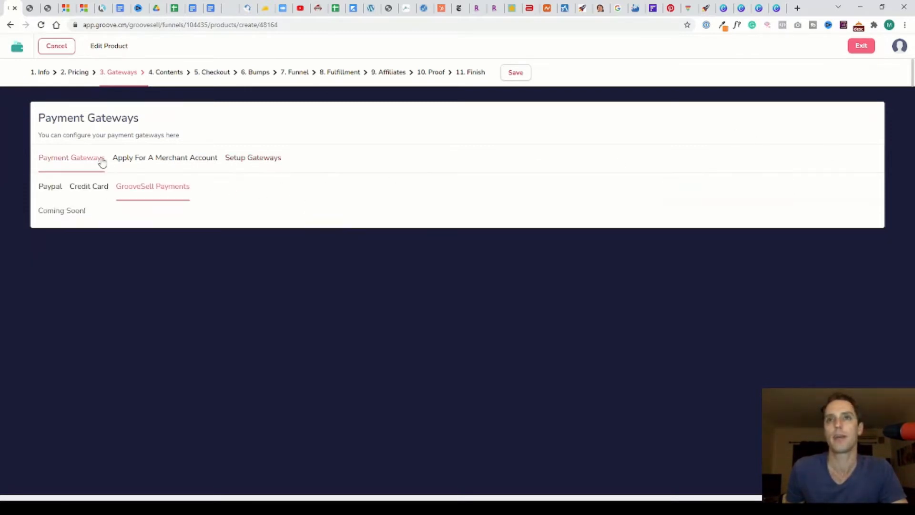
pyautogui.click(82, 190)
pyautogui.click(56, 189)
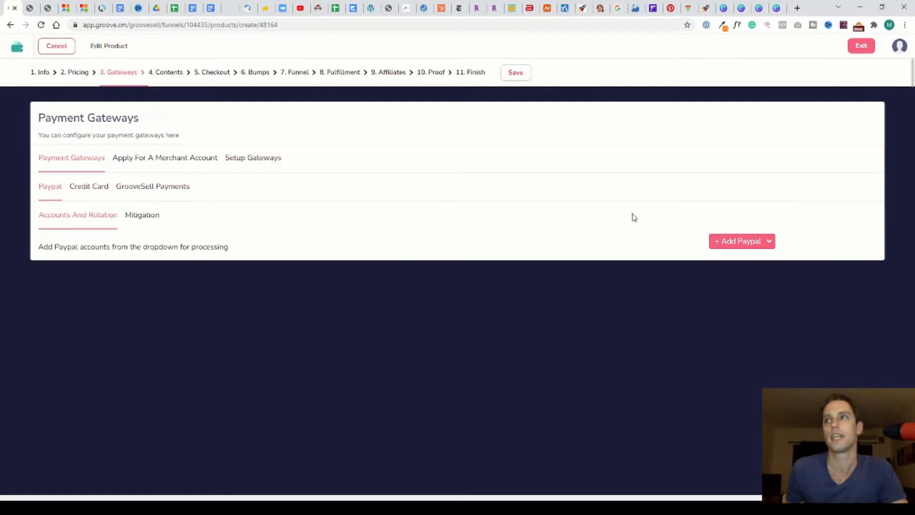
pyautogui.click(770, 243)
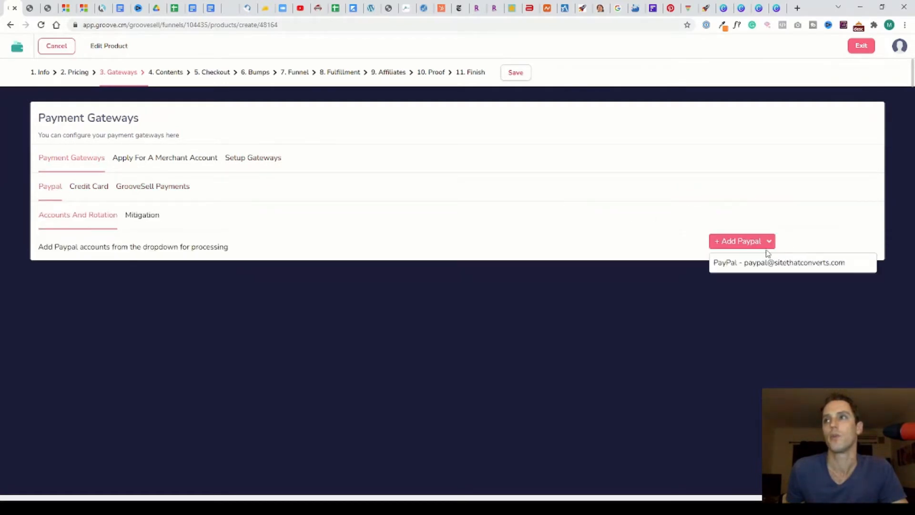
pyautogui.click(687, 227)
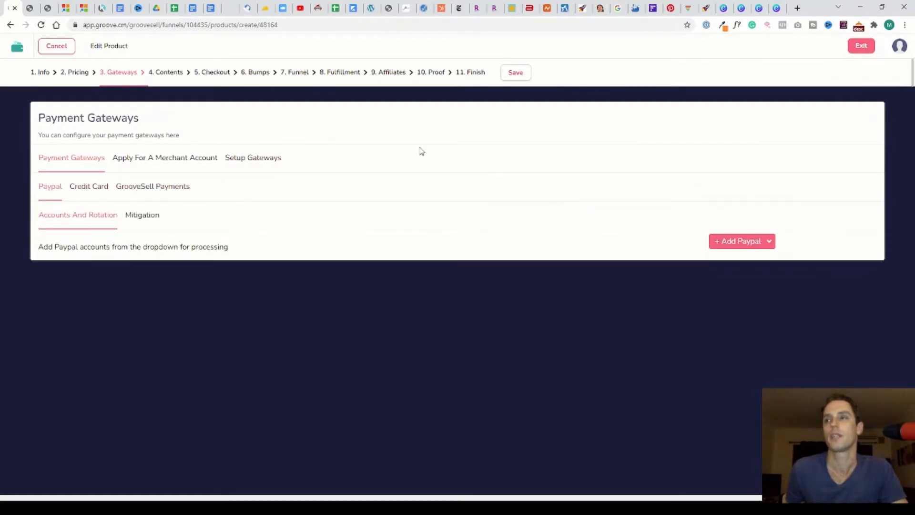
# Open the Contents step and review its Sales Page, Thank You Page, Refund Period and Support Info tabs
pyautogui.click(168, 75)
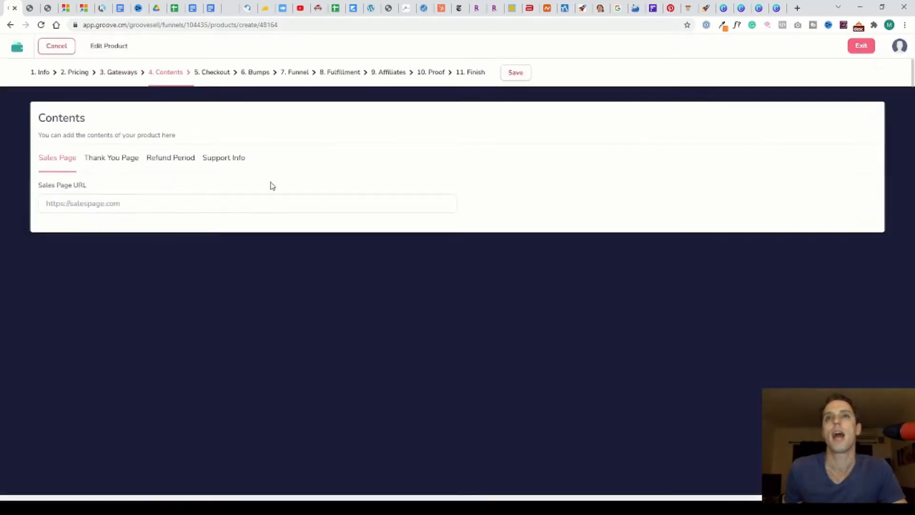
pyautogui.moveTo(155, 211); pyautogui.dragTo(17, 203)
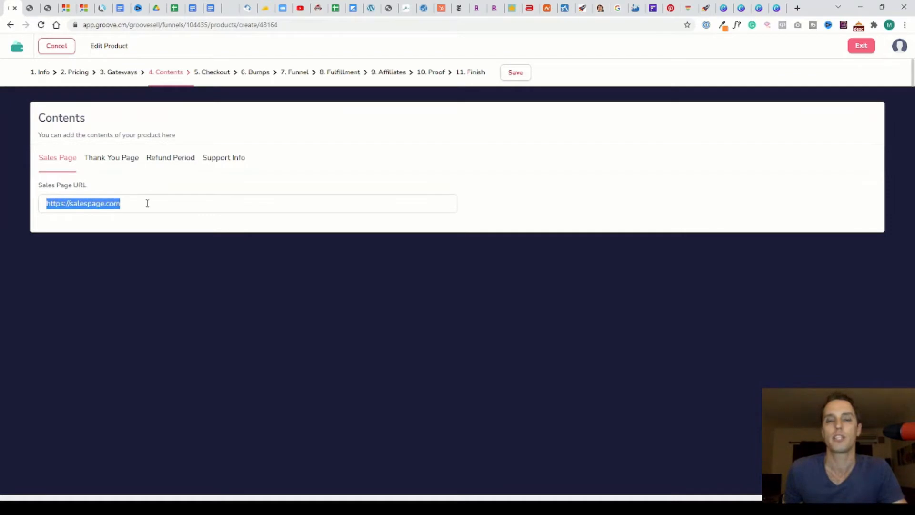
pyautogui.click(108, 158)
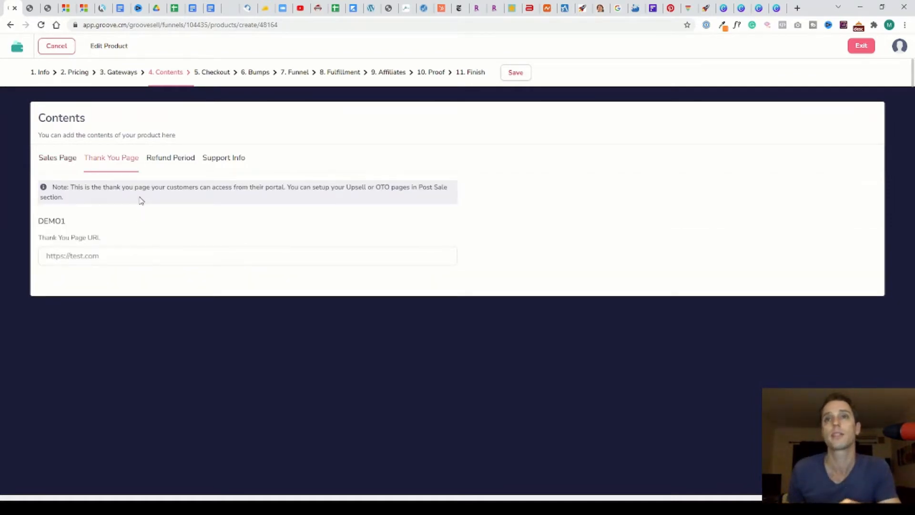
pyautogui.click(167, 160)
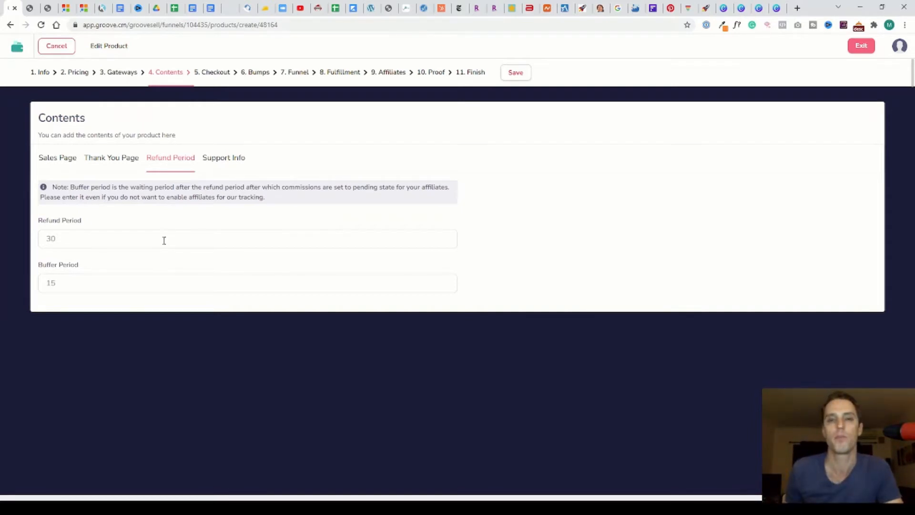
pyautogui.click(232, 159)
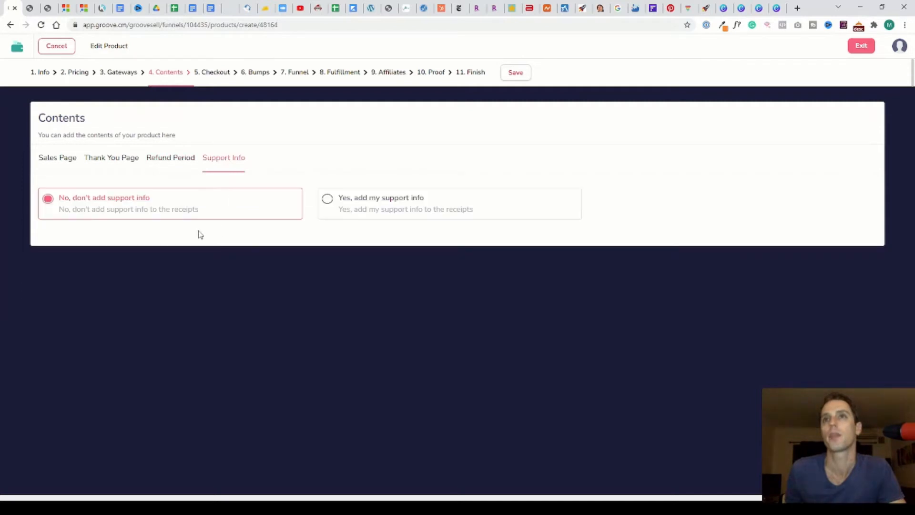
# Switch support info to add support info to receipts, then back to not adding it
pyautogui.click(344, 196)
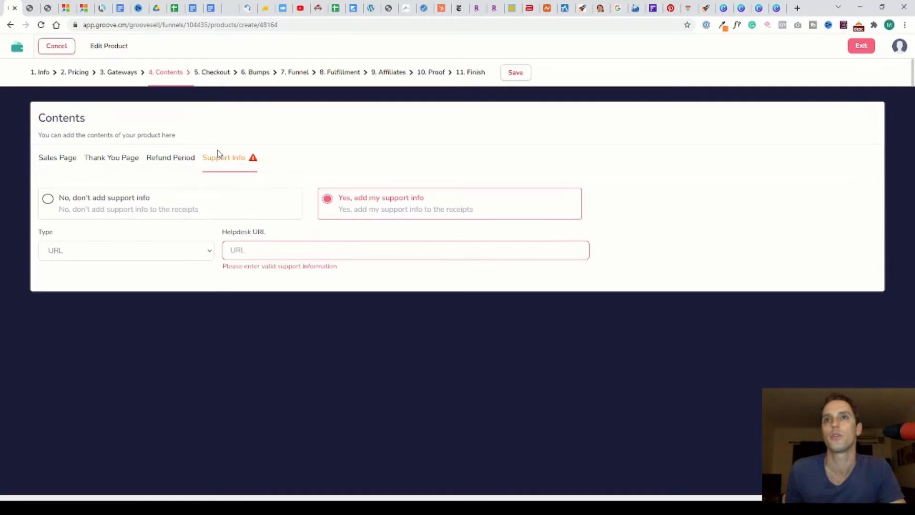
pyautogui.click(104, 206)
# Open the Checkout step and preview the Pink, Grey and Custom sidebar templates before returning to Blue Sidebar
pyautogui.click(224, 72)
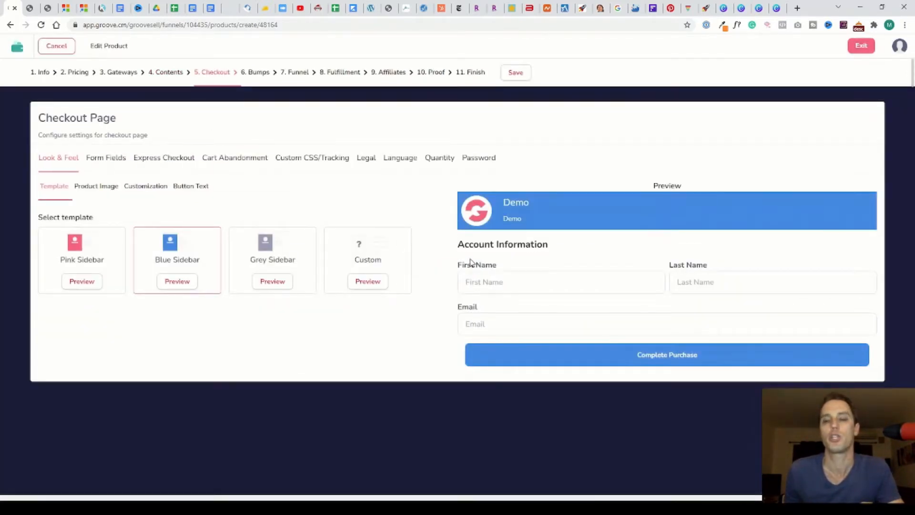
pyautogui.click(96, 257)
pyautogui.click(196, 253)
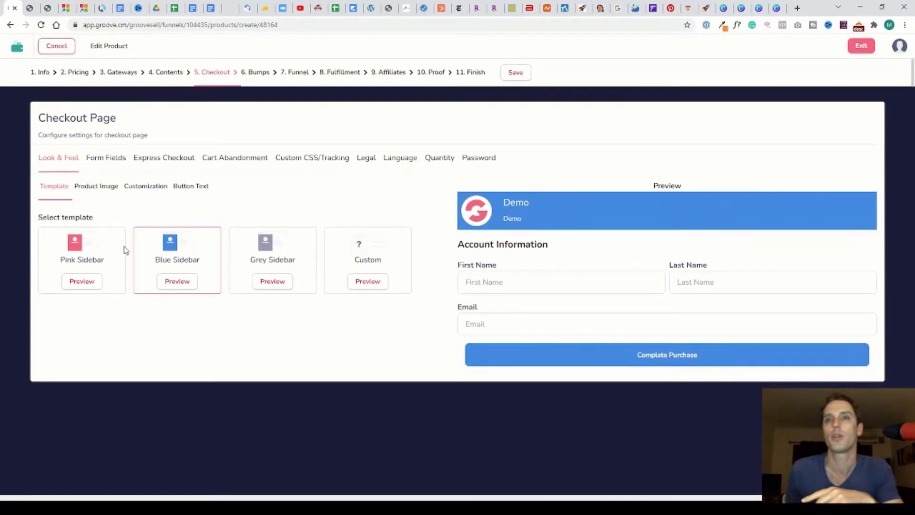
pyautogui.click(123, 250)
pyautogui.click(187, 265)
pyautogui.click(267, 261)
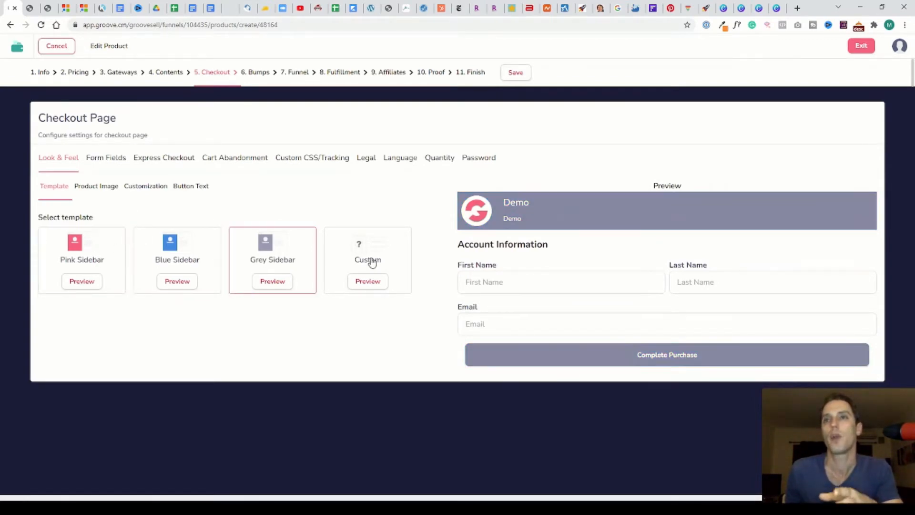
pyautogui.click(371, 262)
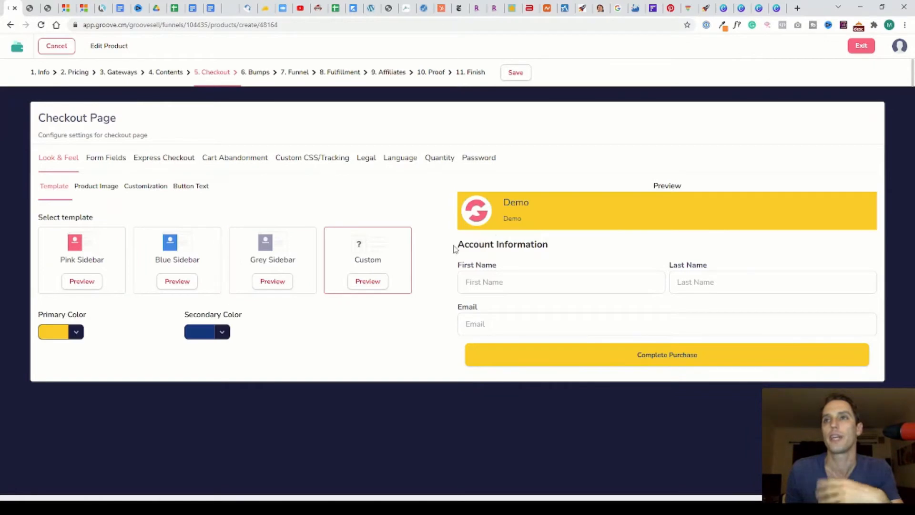
pyautogui.click(226, 336)
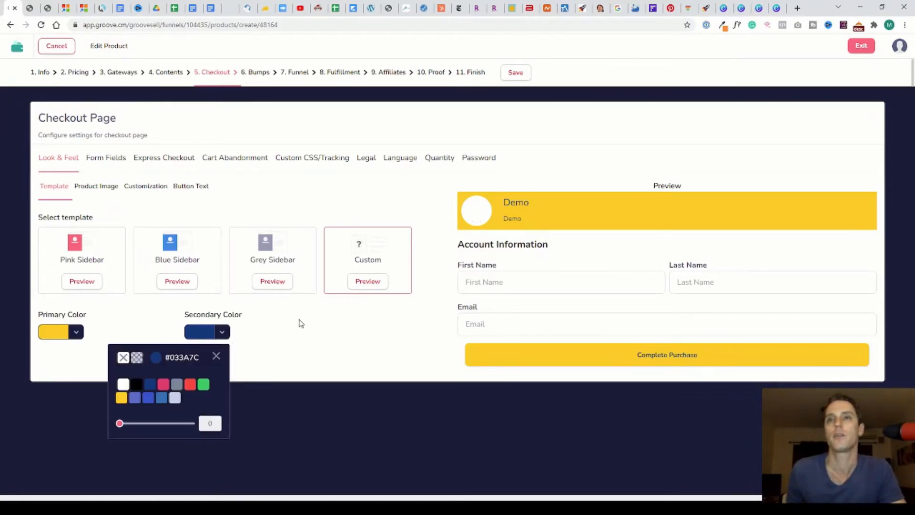
pyautogui.click(185, 253)
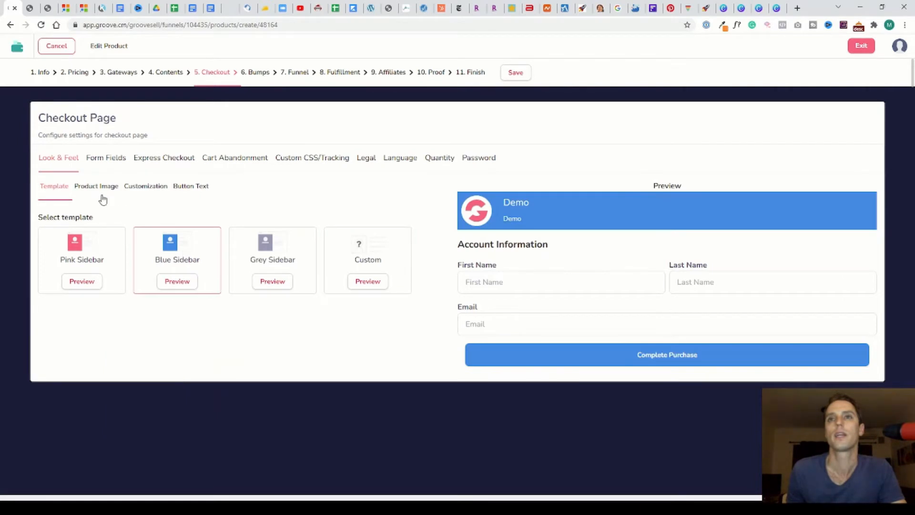
# Open the checkout Product Image settings and toggle Disable Branding Bar on and back off
pyautogui.click(97, 187)
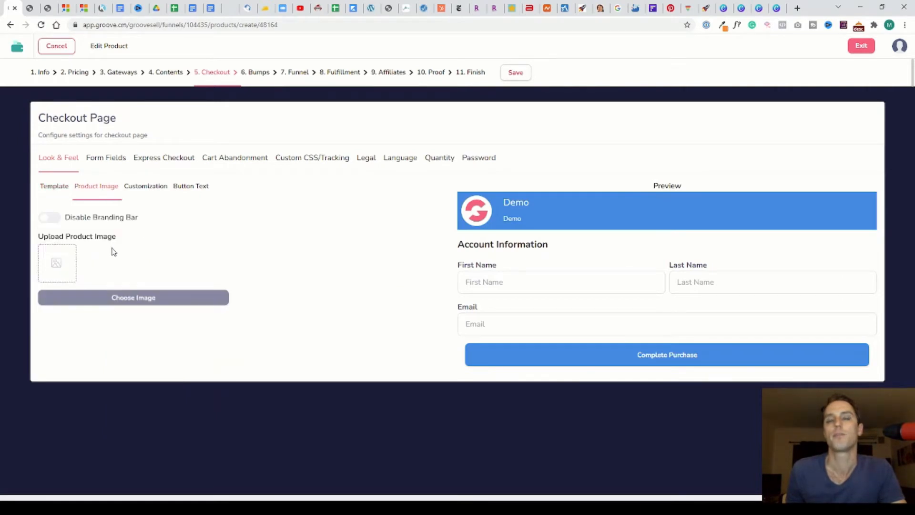
pyautogui.click(52, 218)
pyautogui.click(45, 219)
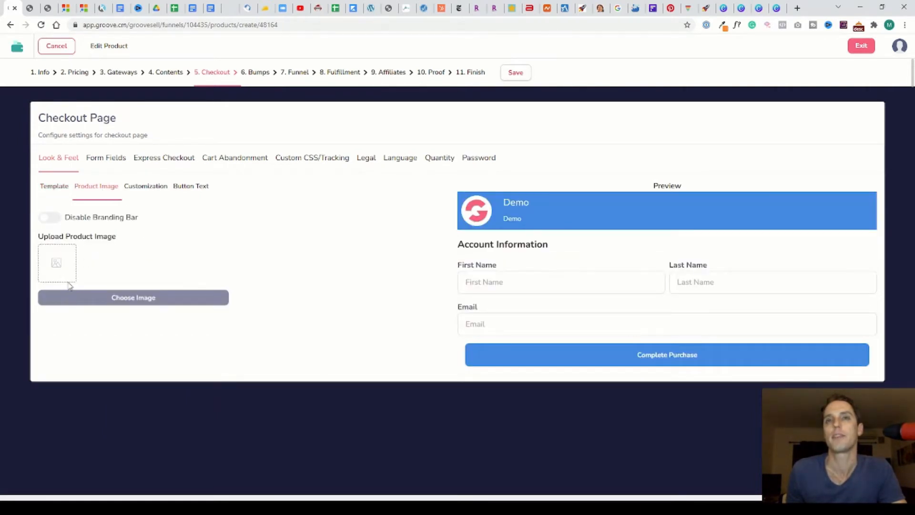
# Open the checkout Customization settings, toggle Full Width Button off and back on, and open Button Text
pyautogui.click(138, 185)
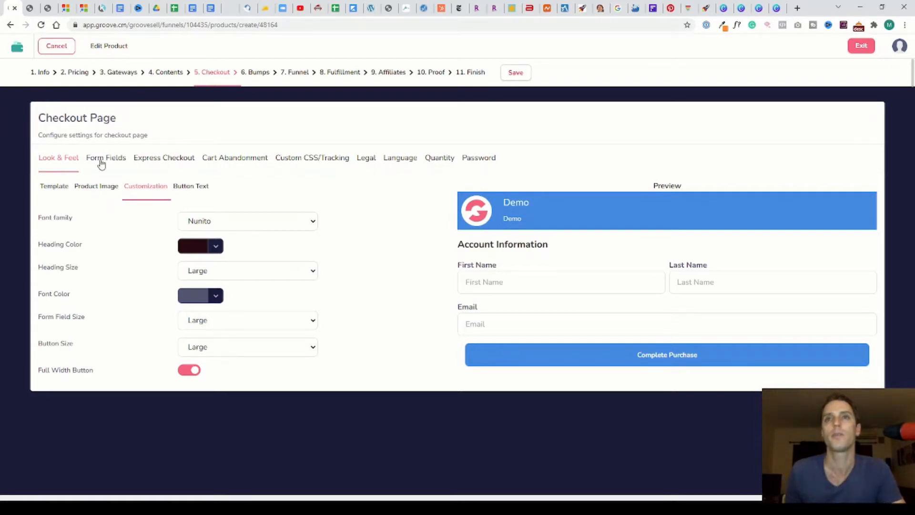
pyautogui.click(190, 373)
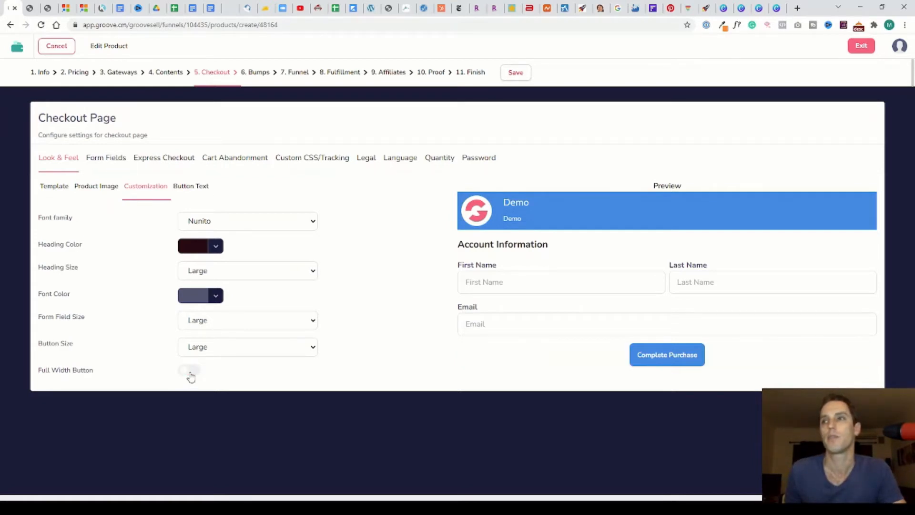
pyautogui.click(190, 373)
pyautogui.click(188, 186)
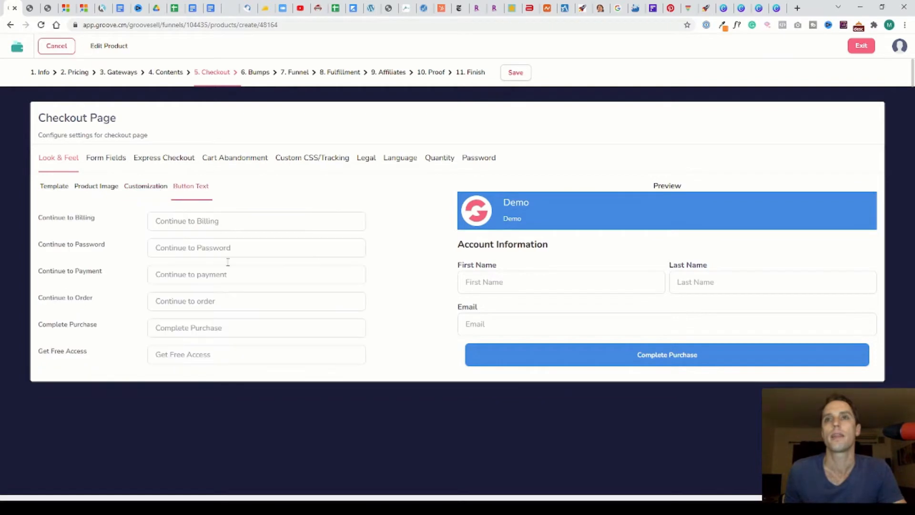
# Open Form Fields and the Add New Custom Field dialog, then close it without adding a field
pyautogui.click(113, 159)
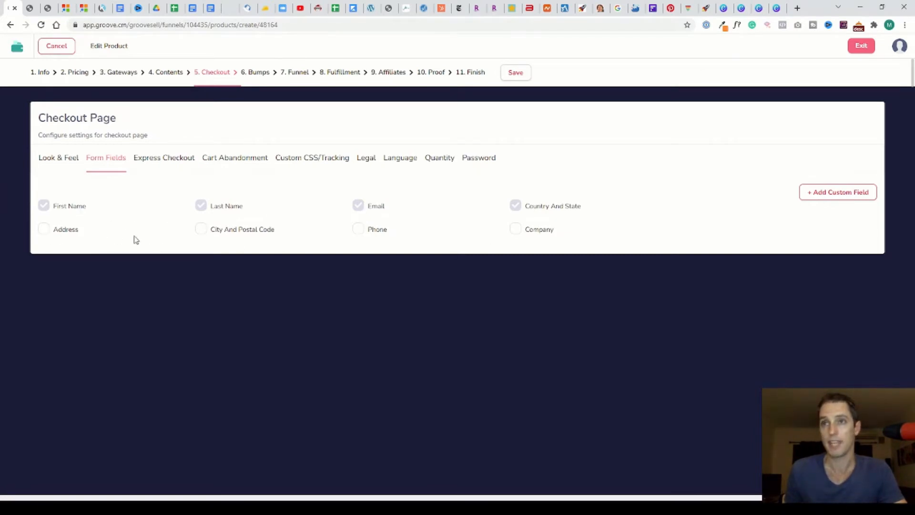
pyautogui.click(832, 200)
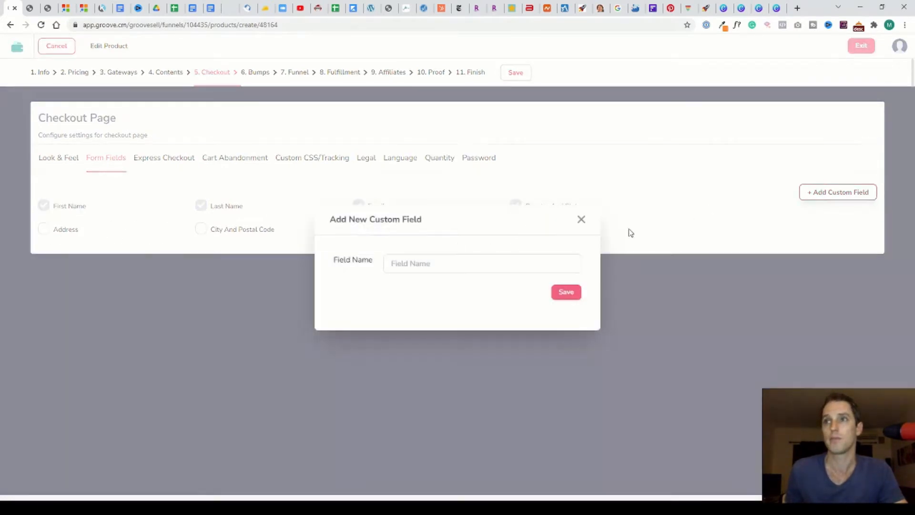
pyautogui.click(580, 220)
# Review the Express Checkout, Cart Abandonment and Custom CSS/Tracking tabs of the checkout page
pyautogui.click(159, 158)
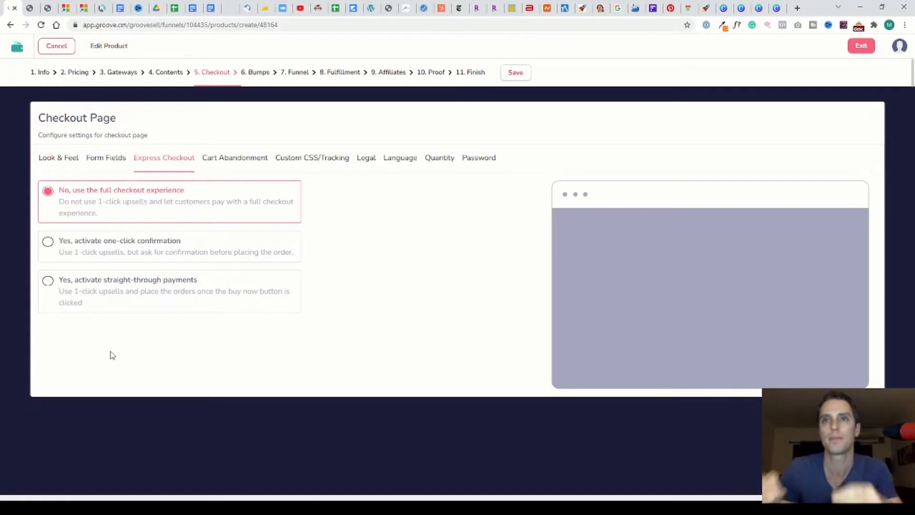
pyautogui.click(255, 164)
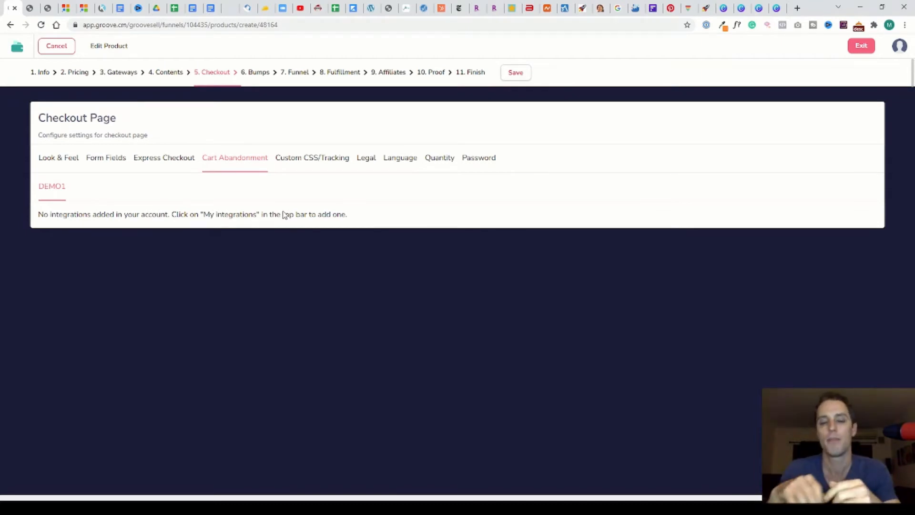
pyautogui.click(307, 162)
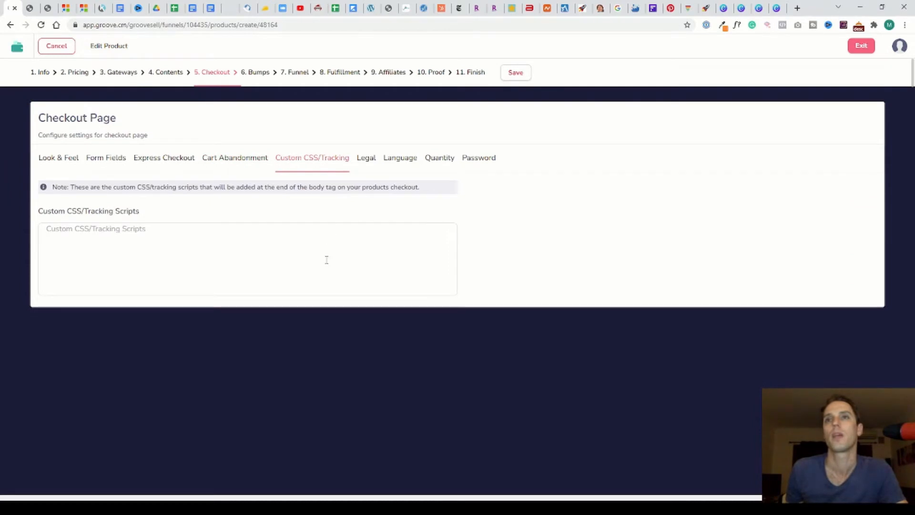
# Open Legal and switch to agreeing to vendor-specific terms, then back to no vendor-specific terms
pyautogui.click(368, 162)
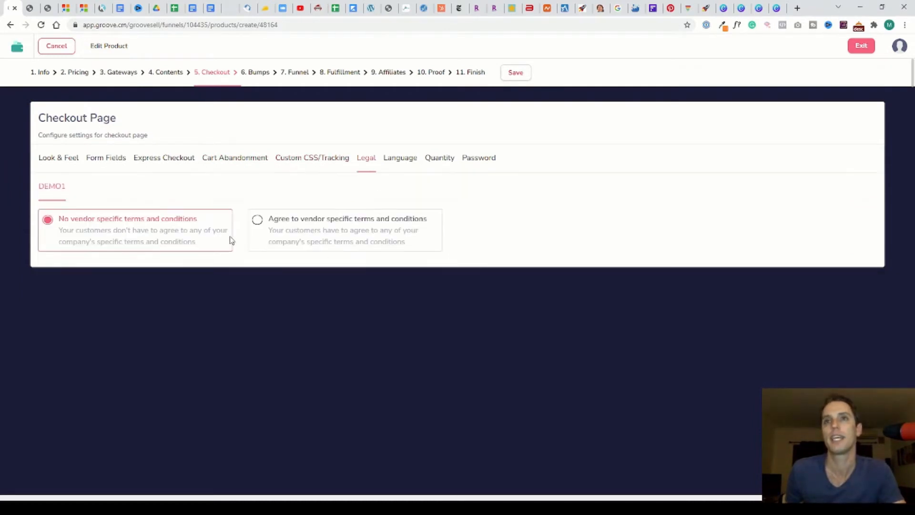
pyautogui.click(257, 220)
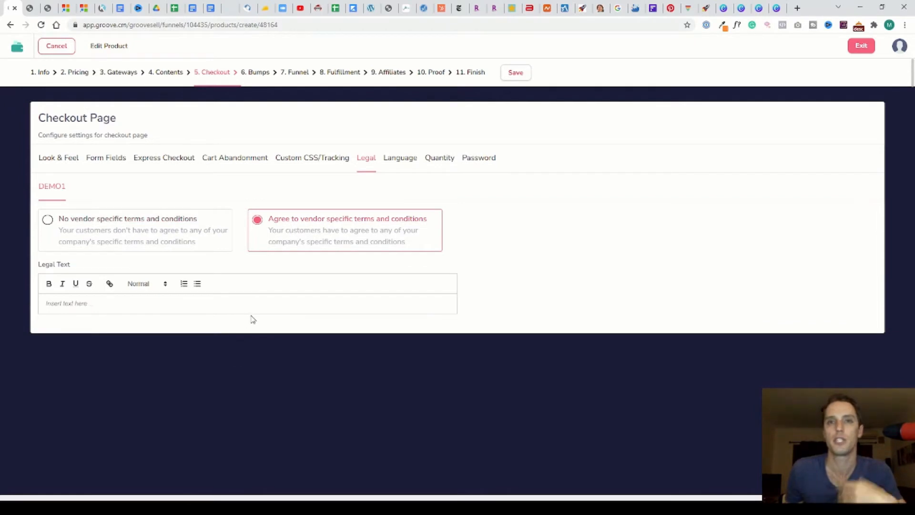
pyautogui.click(113, 222)
# Review the Language, Quantity and Password tabs of the checkout page
pyautogui.click(402, 160)
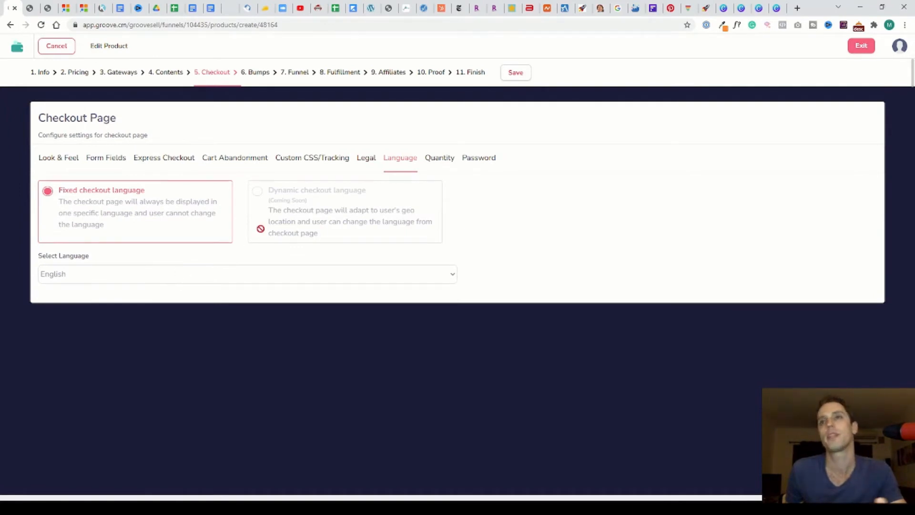
pyautogui.click(437, 159)
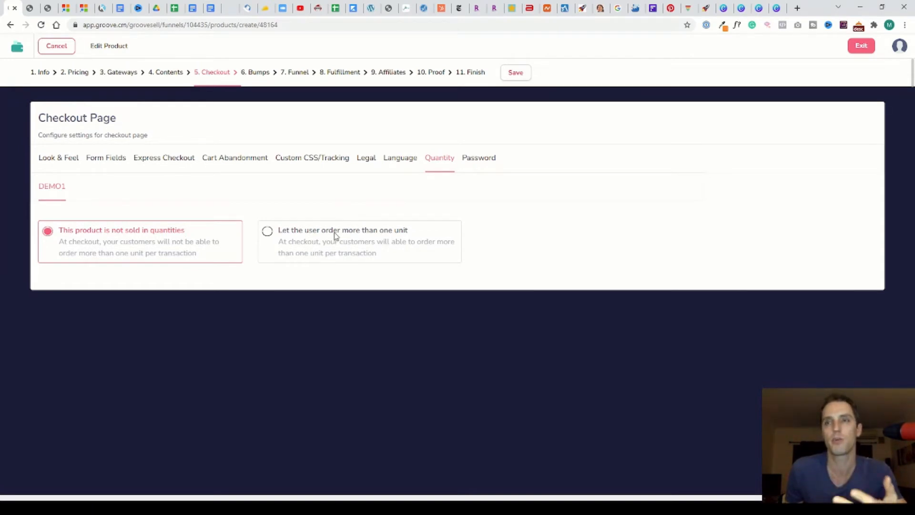
pyautogui.click(484, 161)
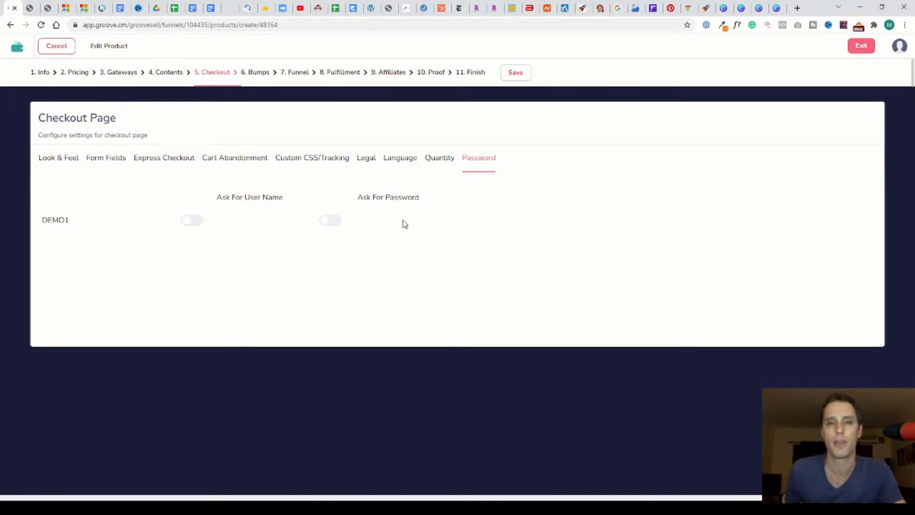
# Open the Bumps step and preview the pre-sell bump in Style 2 and Style 3 before returning to Style 1
pyautogui.click(256, 71)
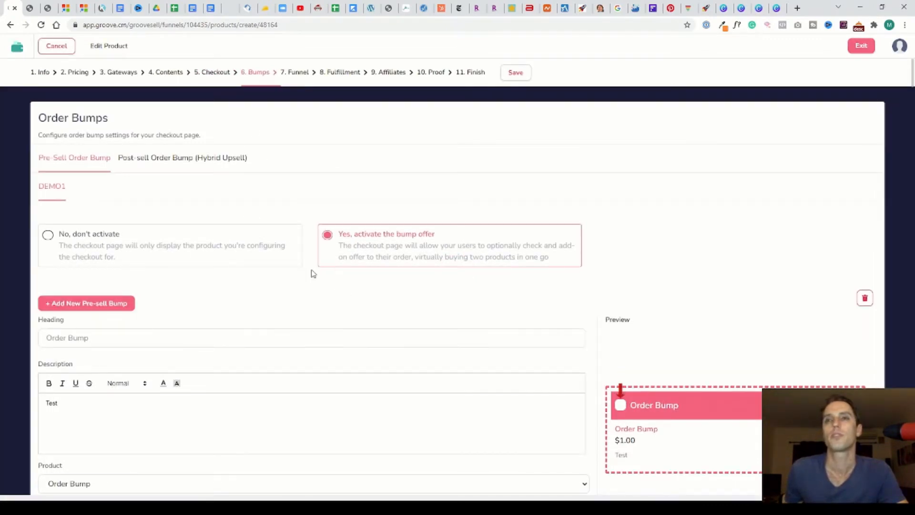
pyautogui.scroll(-2, 287, 194)
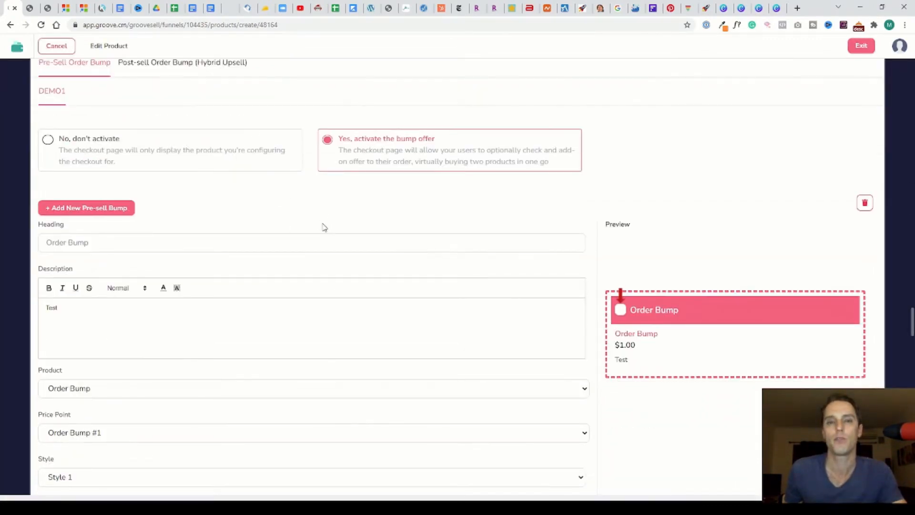
pyautogui.scroll(-1, 658, 304)
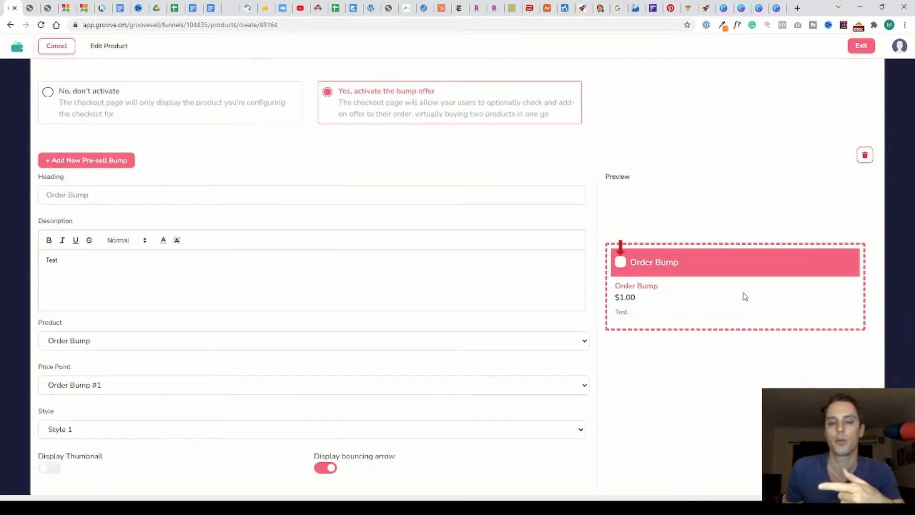
pyautogui.scroll(-1, 198, 233)
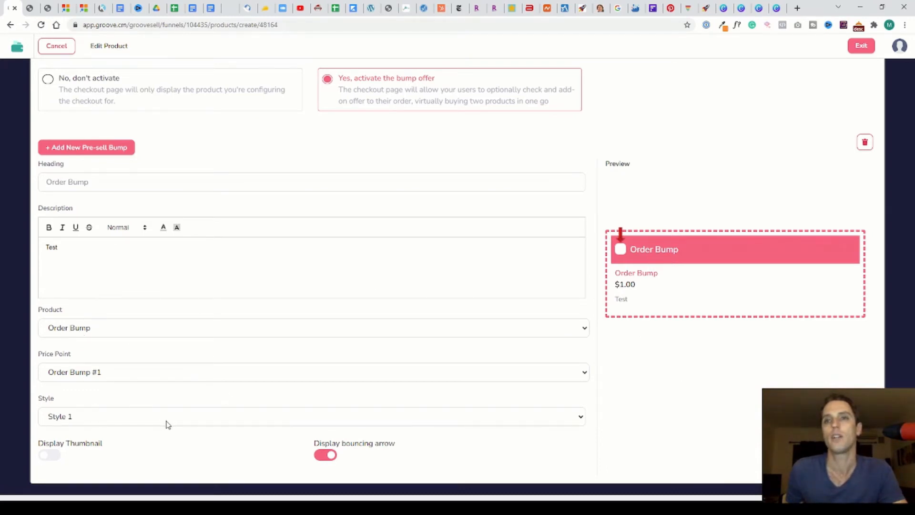
pyautogui.click(101, 433)
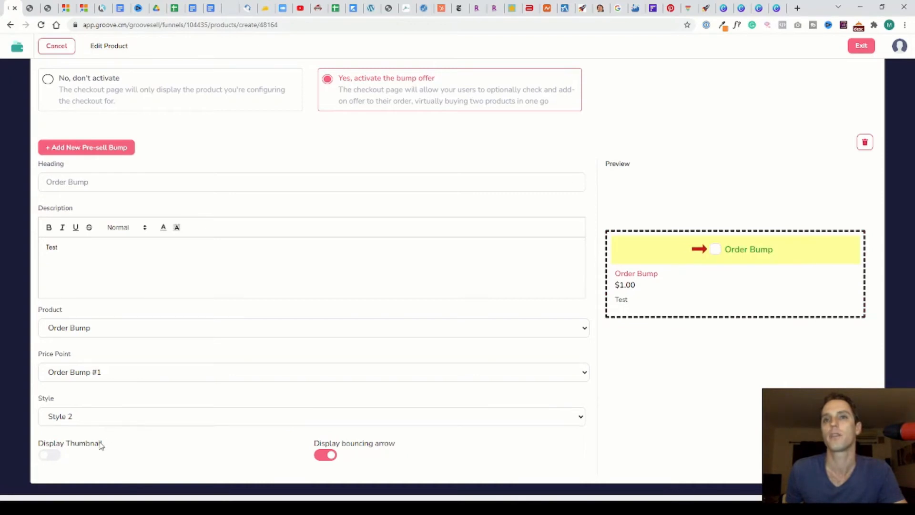
pyautogui.click(97, 449)
pyautogui.click(98, 417)
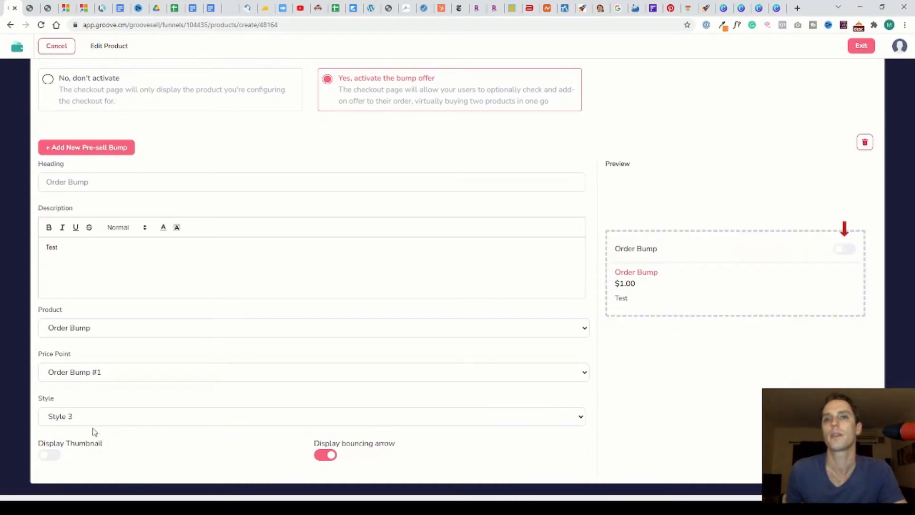
pyautogui.click(91, 431)
# Toggle the bump's Display Thumbnail on and off, and Display bouncing arrow off and back on
pyautogui.click(52, 455)
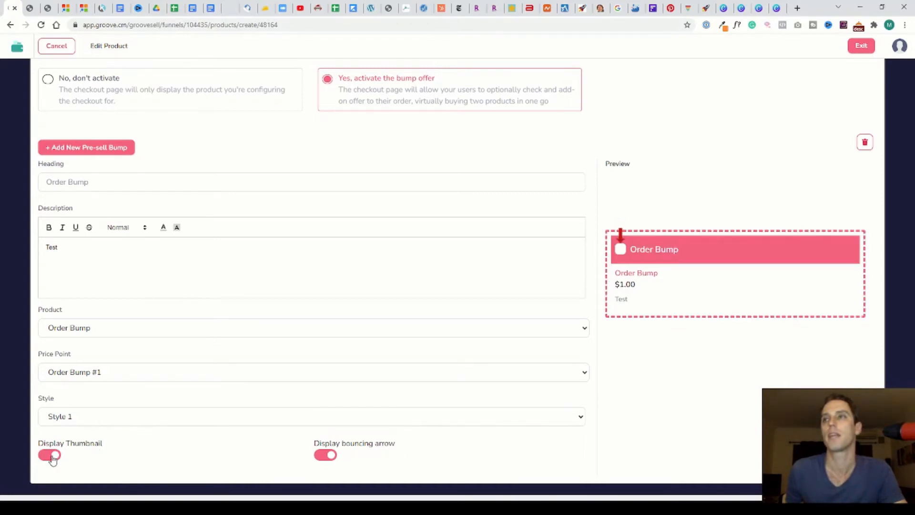
pyautogui.click(52, 458)
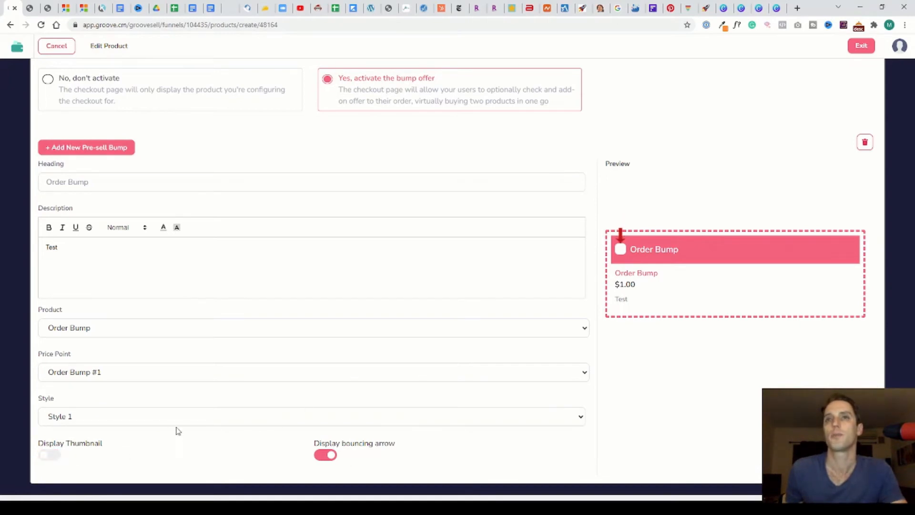
pyautogui.click(327, 455)
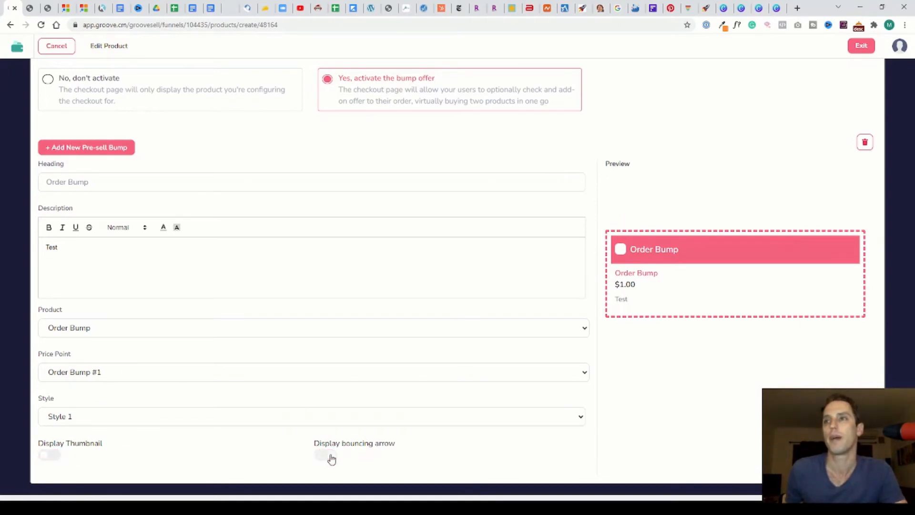
pyautogui.click(329, 457)
# Open the Post-sell Order Bump (Hybrid Upsell) tab and activate the bump offer
pyautogui.scroll(3, 229, 310)
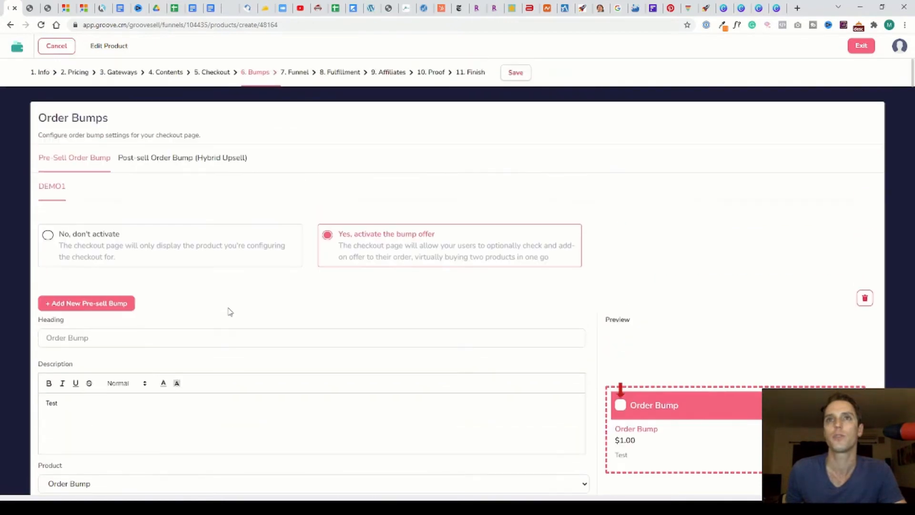
pyautogui.click(92, 307)
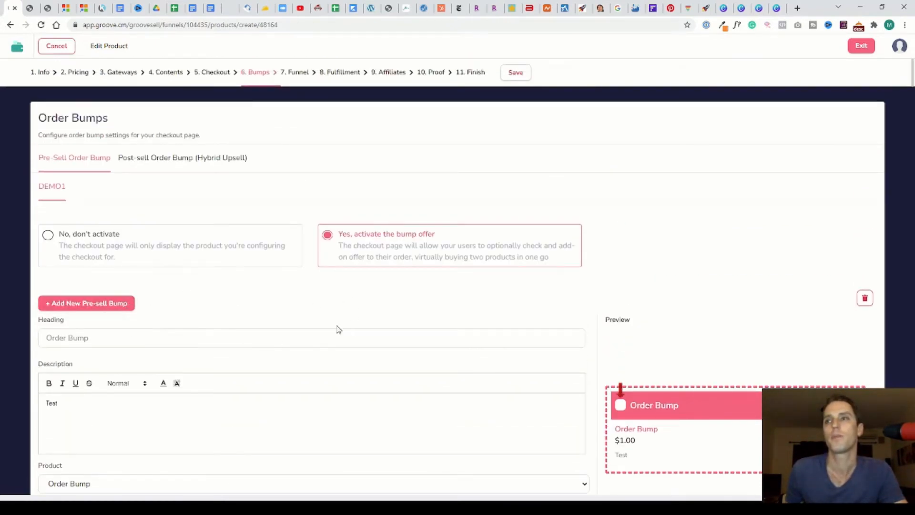
pyautogui.click(152, 165)
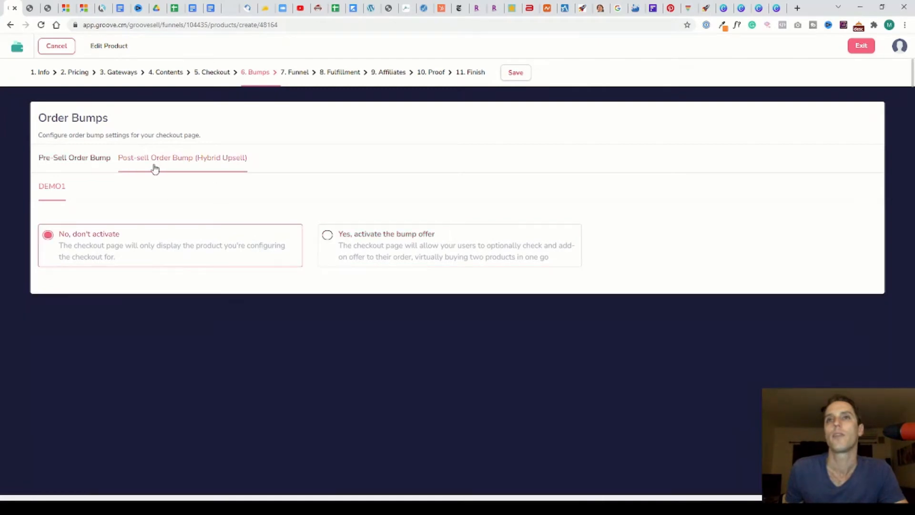
pyautogui.click(419, 244)
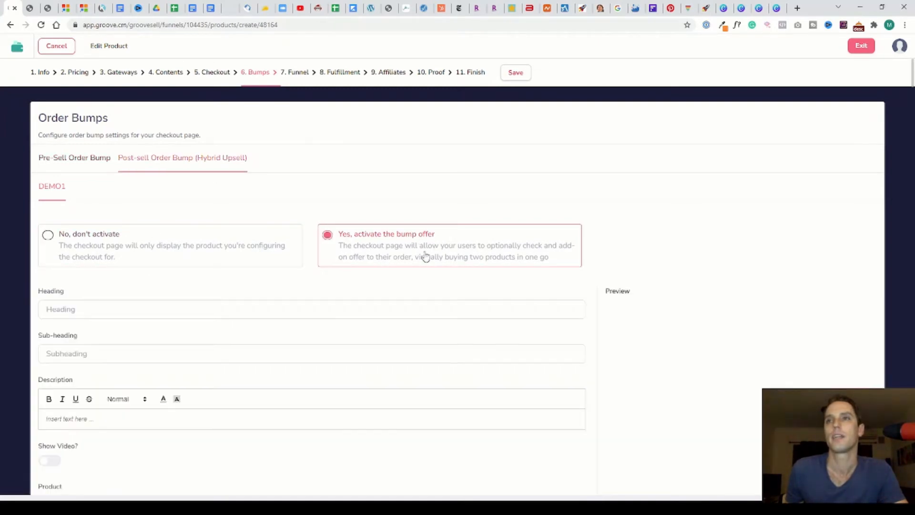
# Set the post-sell bump's product to Order Bump, price point to Order Bump #1 and style to Slider
pyautogui.scroll(-4, 603, 259)
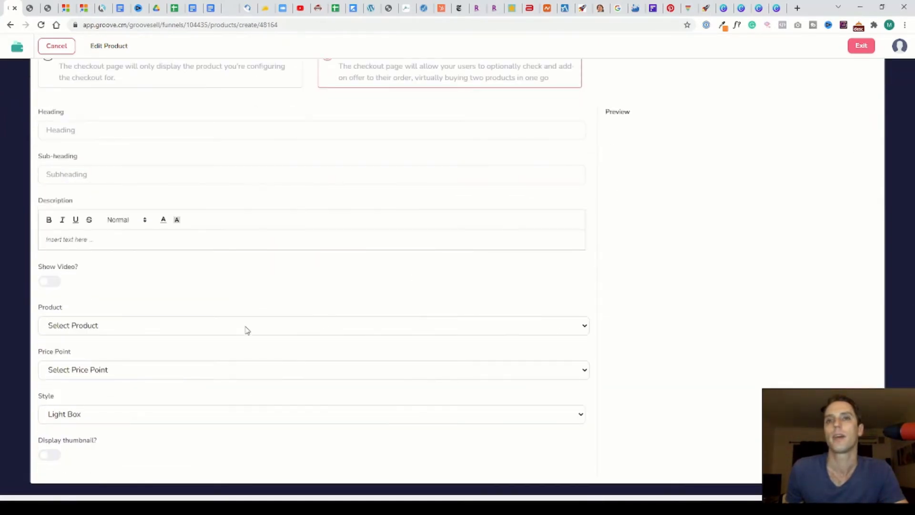
pyautogui.click(158, 352)
pyautogui.click(134, 373)
pyautogui.click(130, 395)
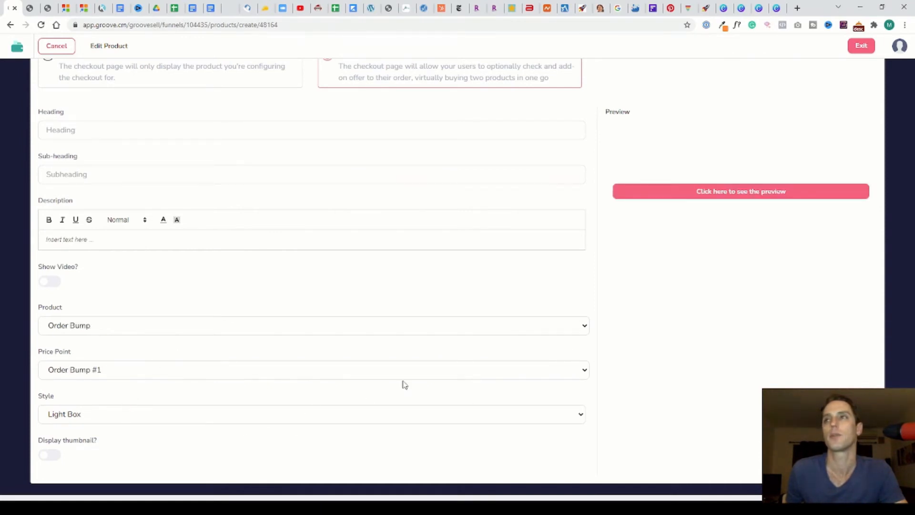
pyautogui.click(210, 442)
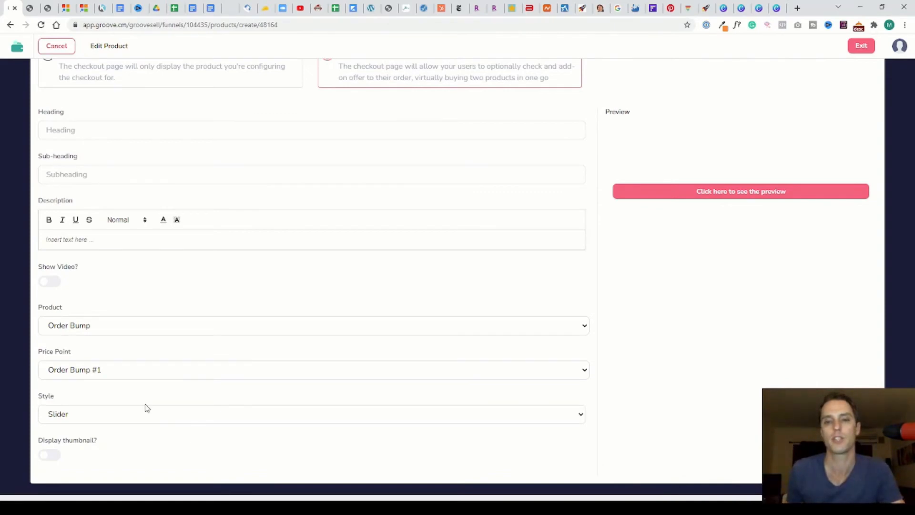
# Open the Funnel step and toggle Enable Advanced Tracking Code on and back off
pyautogui.scroll(5, 232, 333)
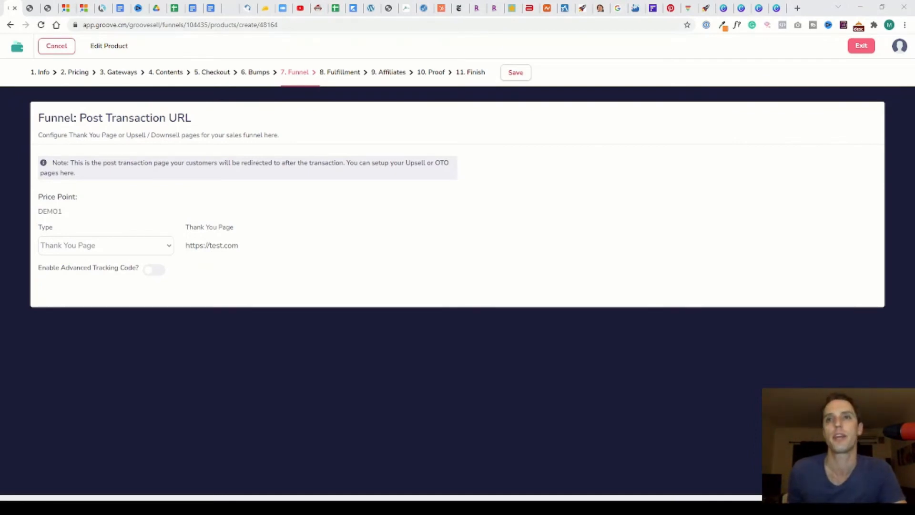
pyautogui.click(154, 269)
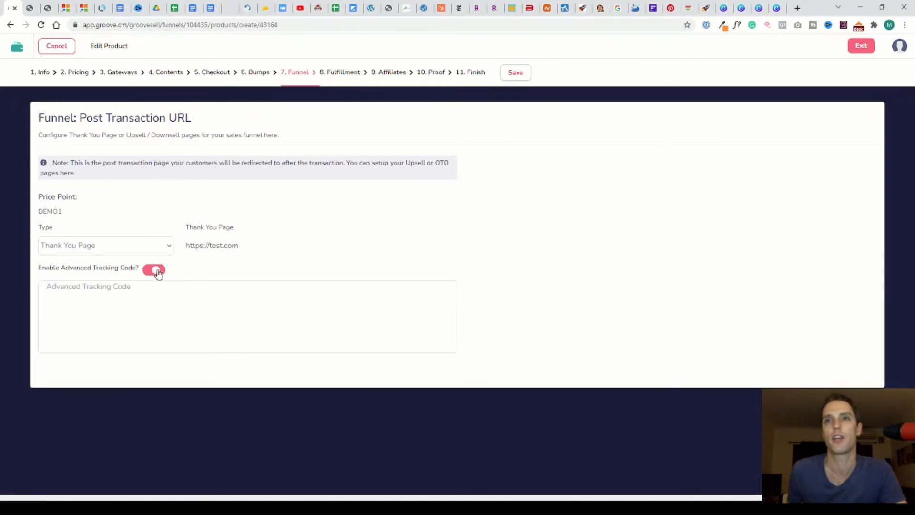
pyautogui.click(154, 270)
# Open the Fulfillment step and review its Integrations, Webhook and Files tabs
pyautogui.click(343, 80)
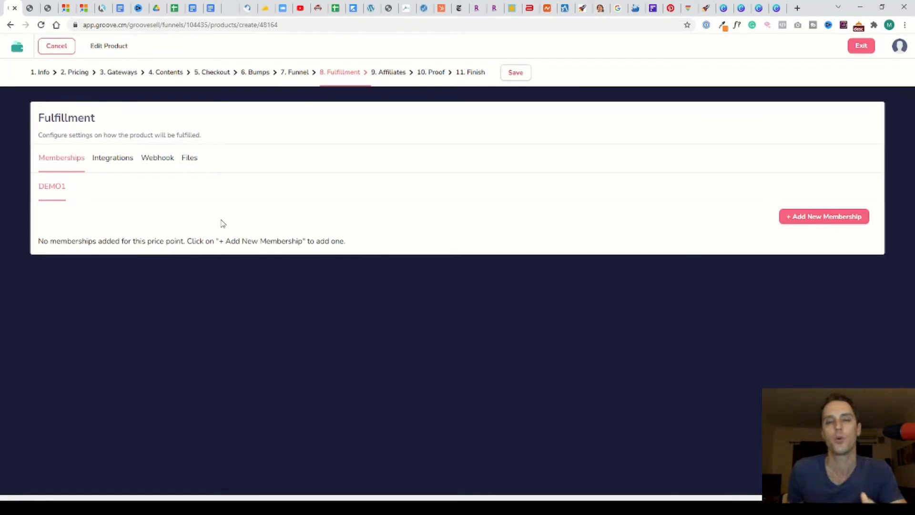
pyautogui.click(120, 163)
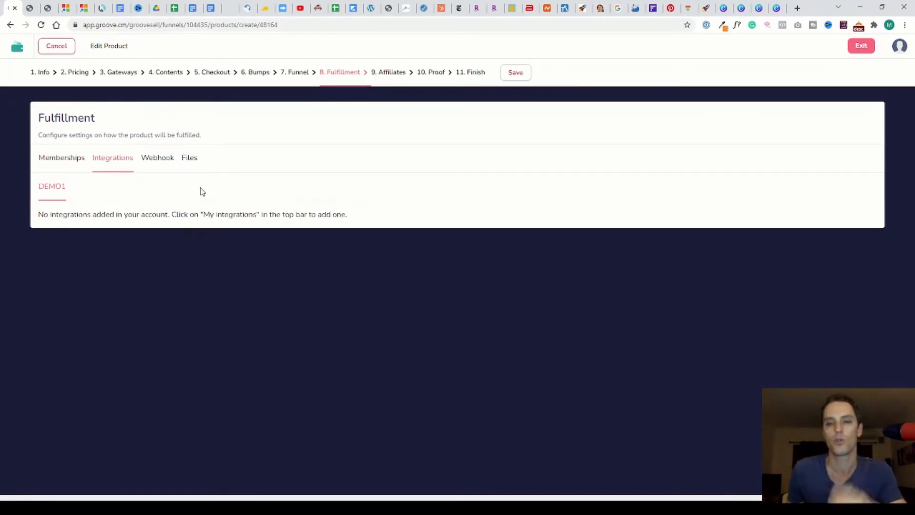
pyautogui.click(163, 165)
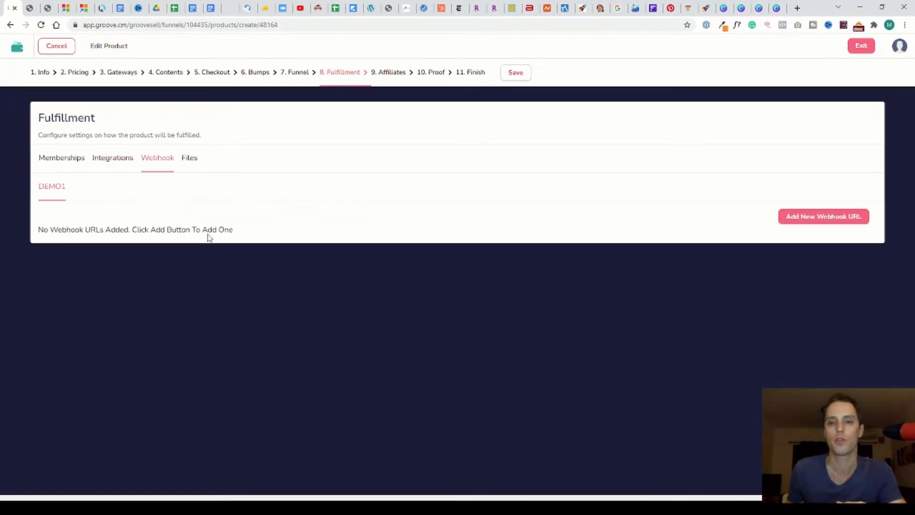
pyautogui.click(193, 164)
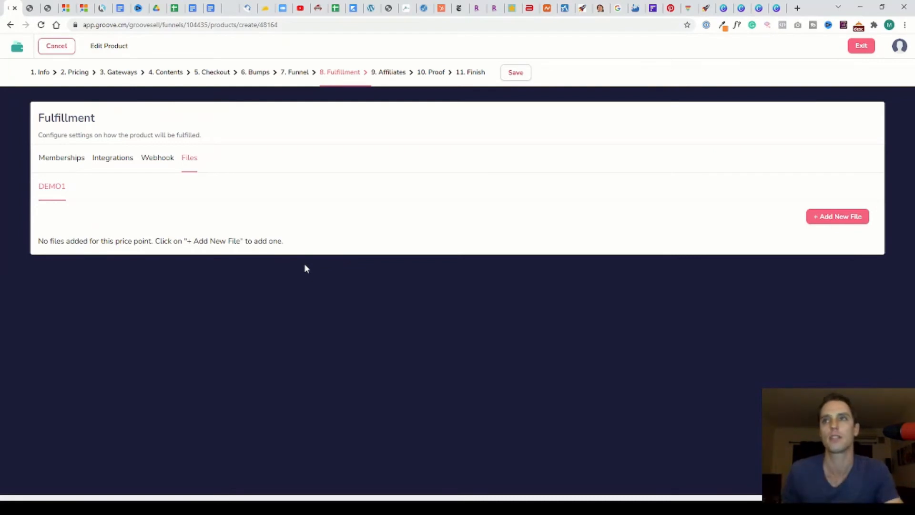
# Open the Affiliates step and activate the affiliate program for the product
pyautogui.click(398, 73)
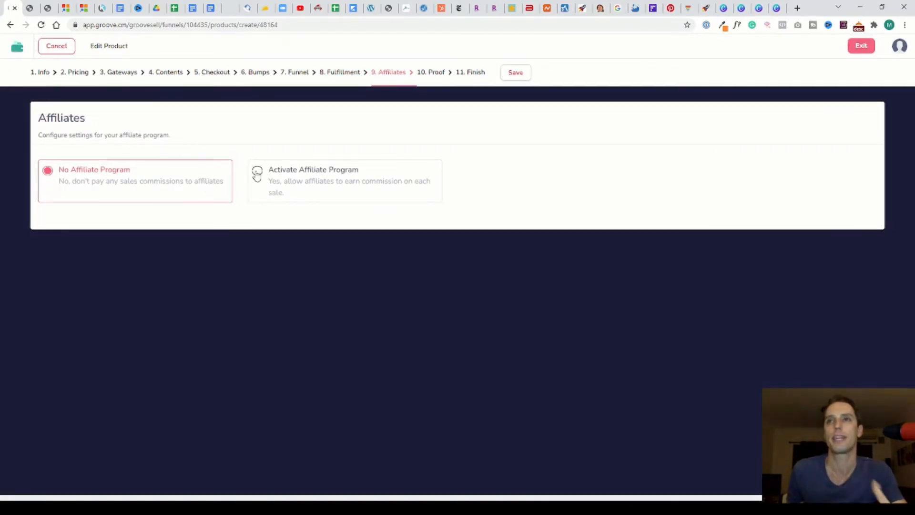
pyautogui.click(257, 171)
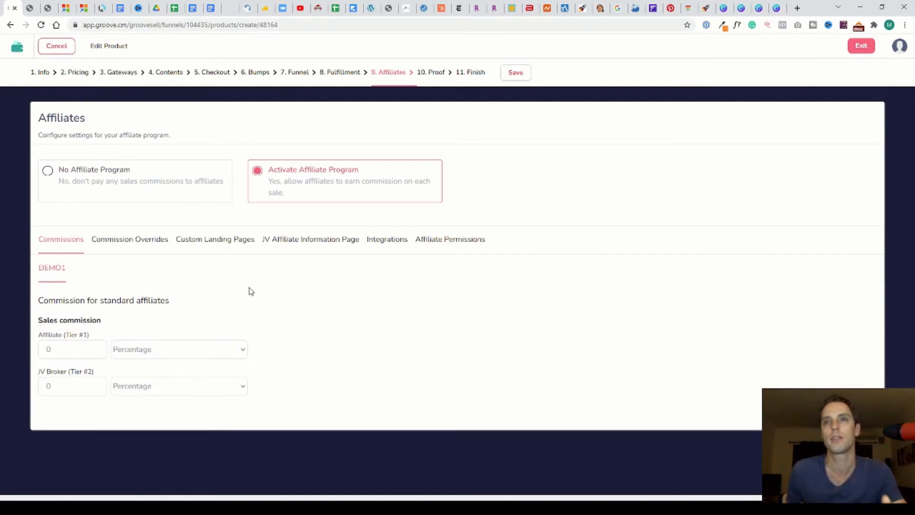
# Review the affiliate Commission Overrides, Custom Landing Pages, JV Affiliate Information Page, Integrations and Affiliate Permissions tabs
pyautogui.click(149, 245)
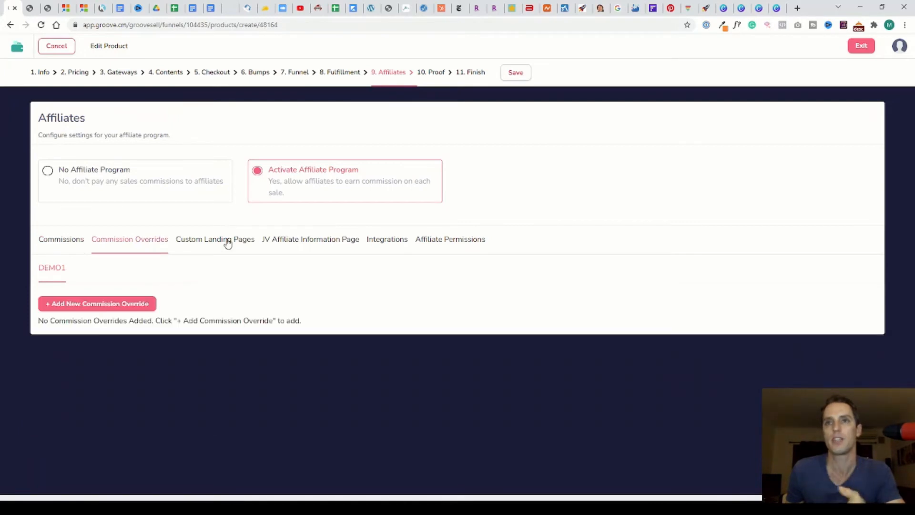
pyautogui.click(228, 244)
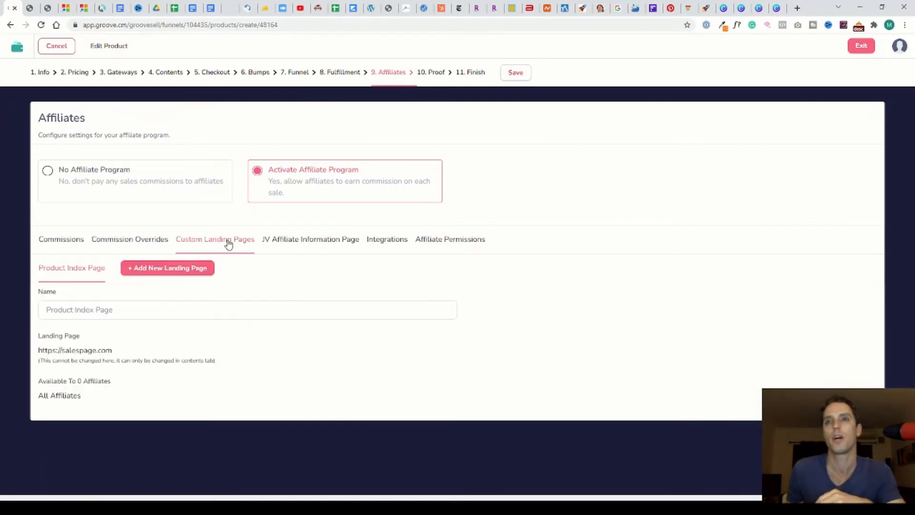
pyautogui.click(316, 248)
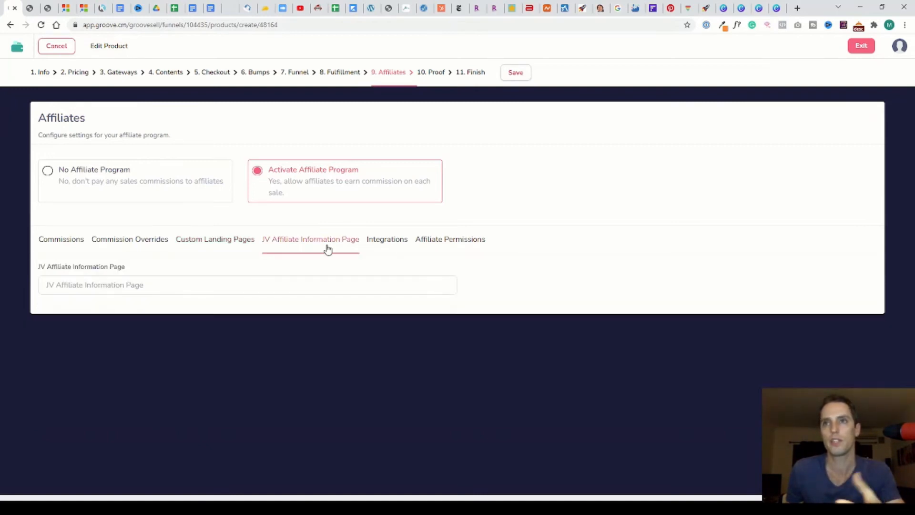
pyautogui.click(394, 246)
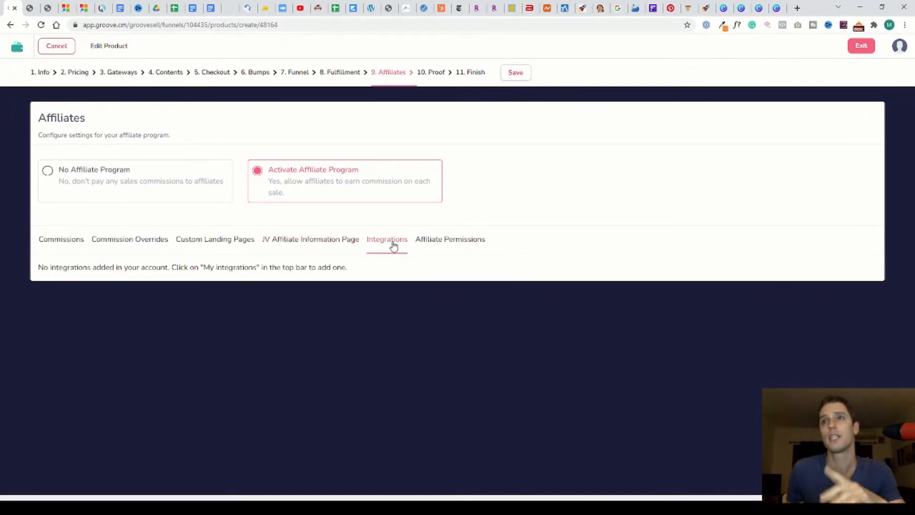
pyautogui.click(438, 249)
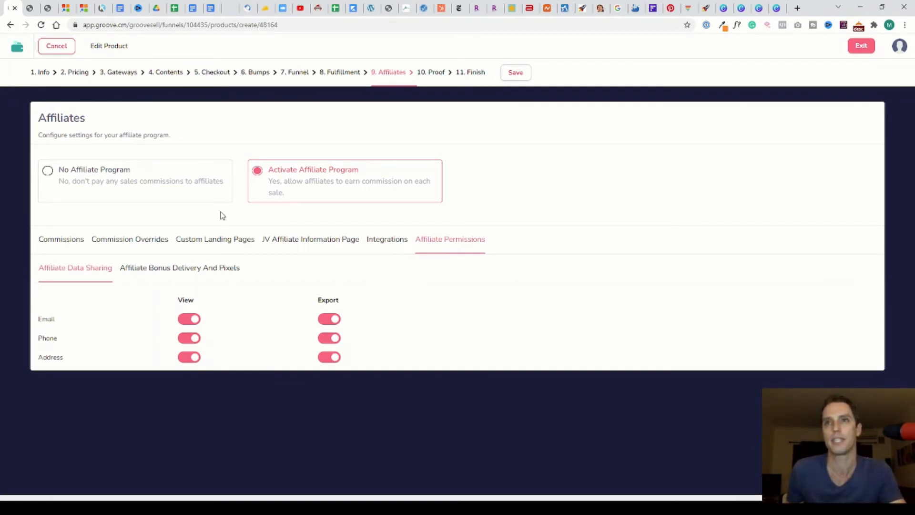
# Review the Proof widgets step and the Finish step of the product editor
pyautogui.click(435, 75)
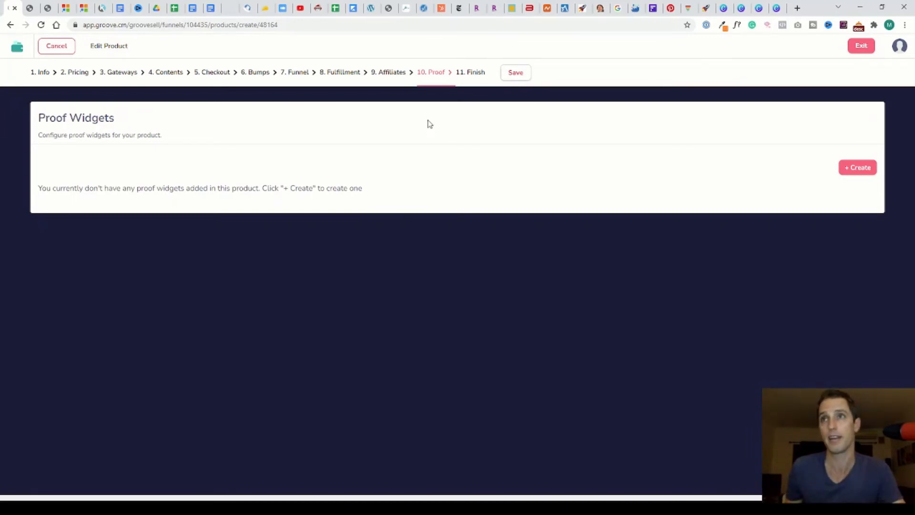
pyautogui.click(475, 72)
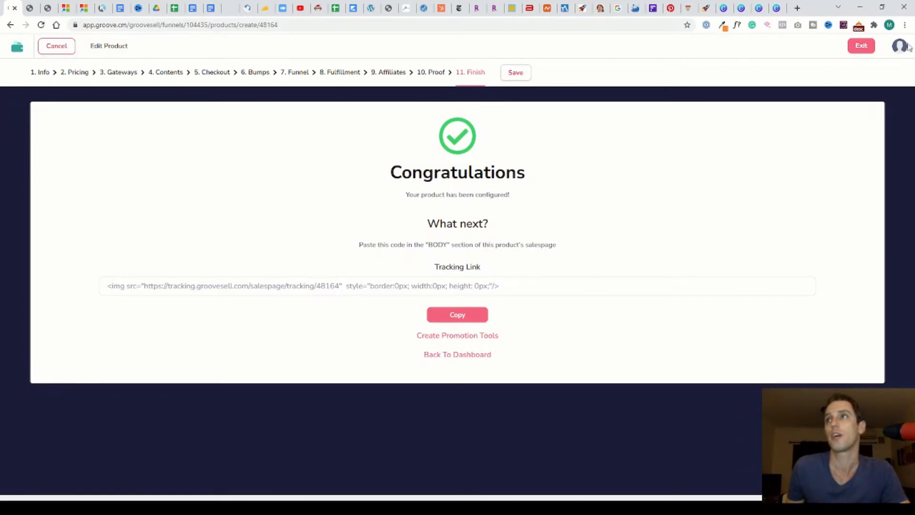
# Leave the product editor and open the Demo product's Checkout Links page from the products list
pyautogui.click(861, 45)
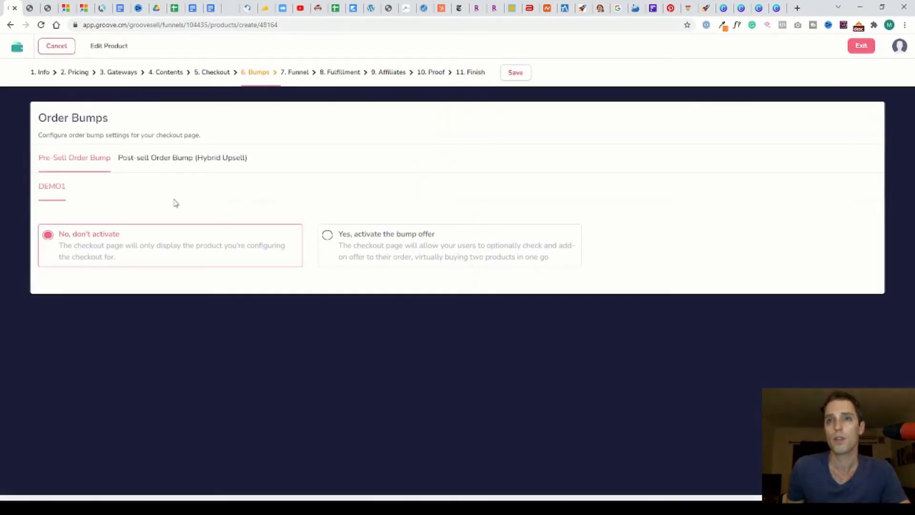
pyautogui.click(55, 46)
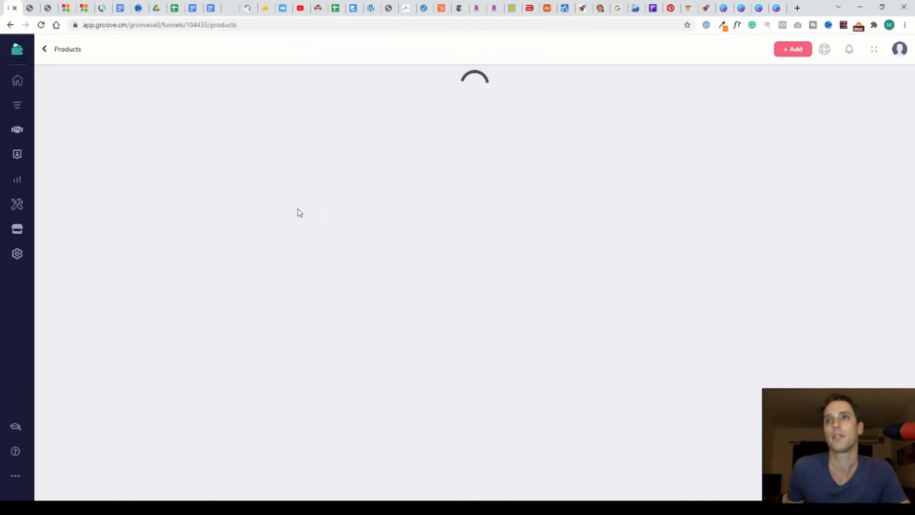
pyautogui.click(230, 262)
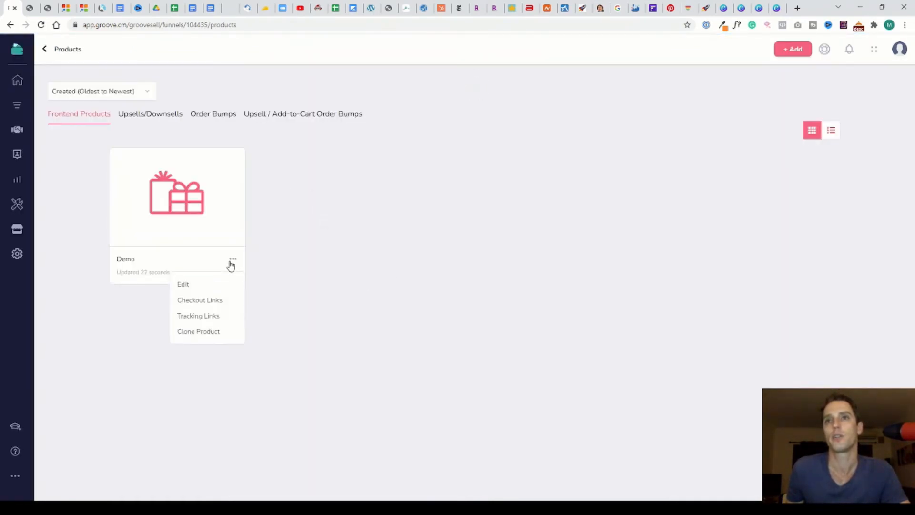
pyautogui.click(212, 301)
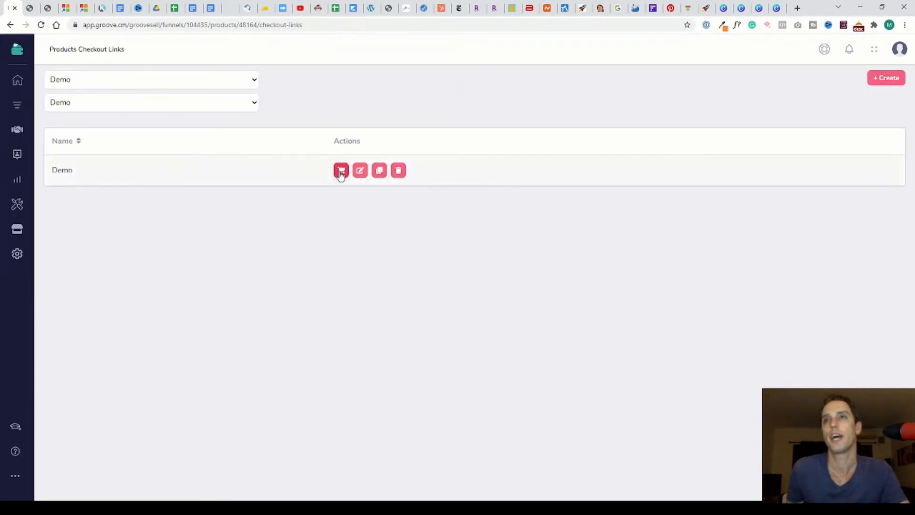
# Open the Demo checkout link and review its Checkout Link, Embedded Into Your Own Page and Popup Modal tabs
pyautogui.click(341, 170)
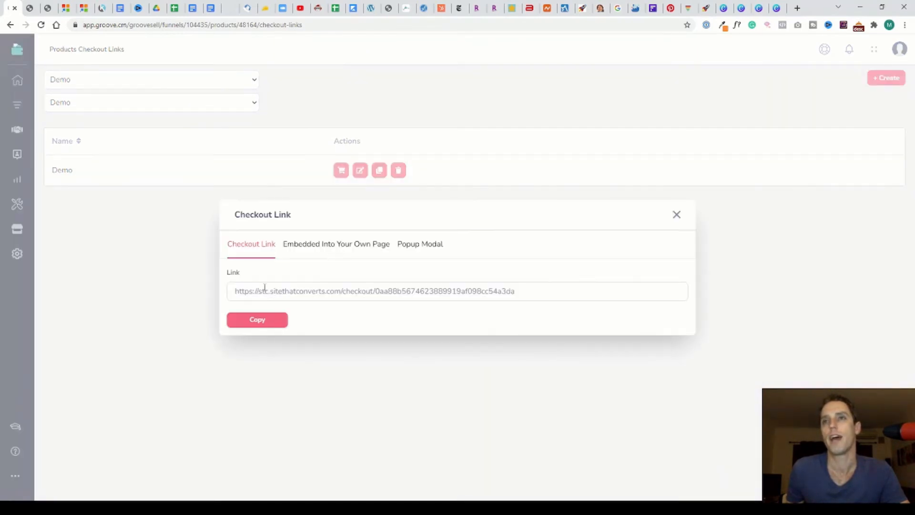
pyautogui.click(333, 244)
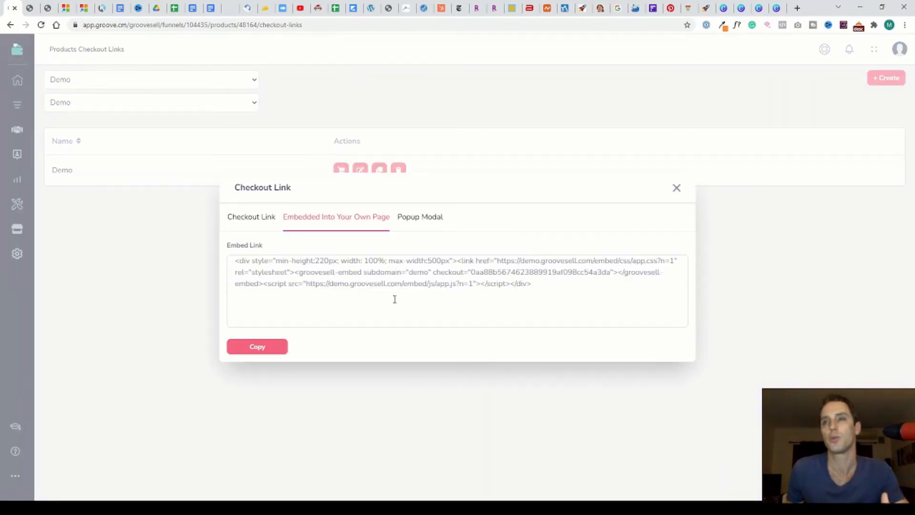
pyautogui.click(429, 218)
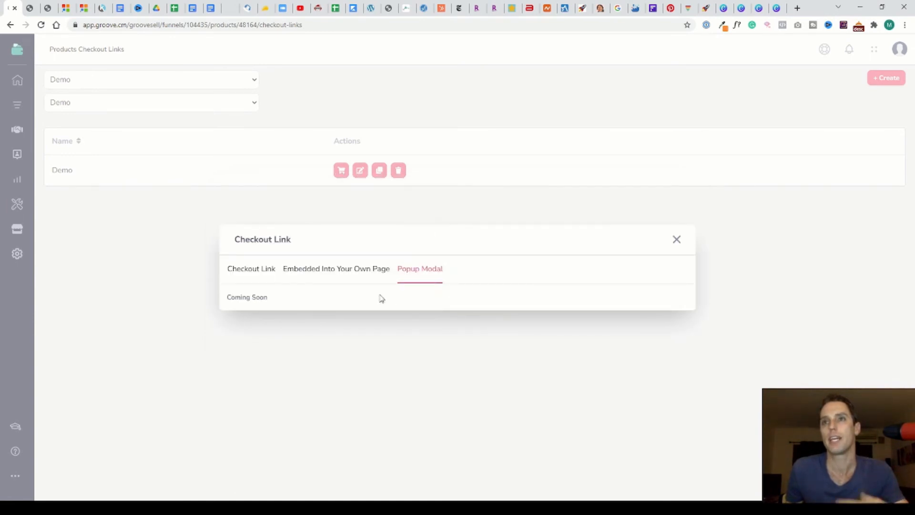
pyautogui.click(260, 269)
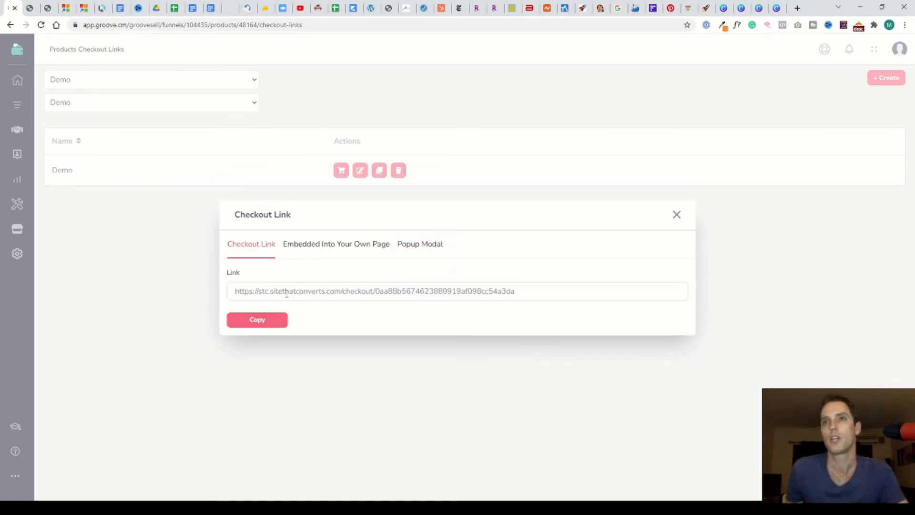
# Switch to the Groove Roadmap browser tab and browse through the roadmap cards
pyautogui.click(29, 7)
pyautogui.click(47, 7)
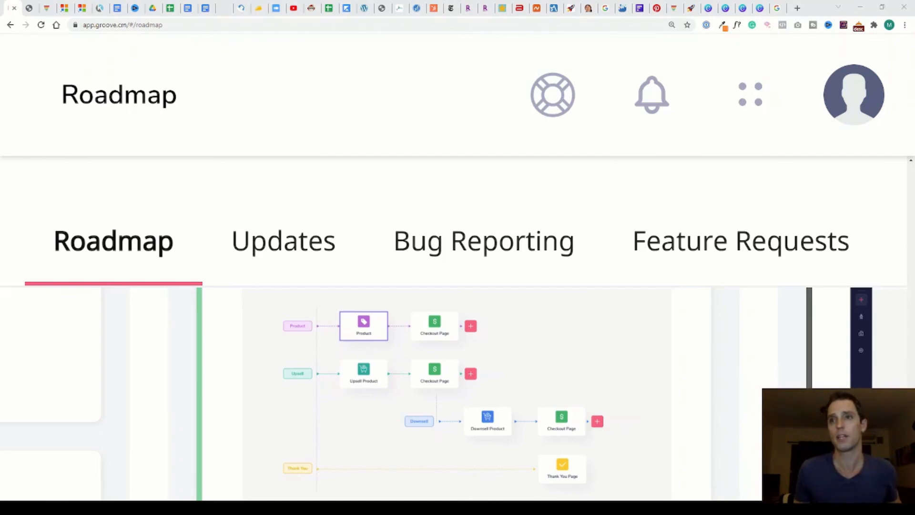
pyautogui.scroll(-15, 453, 393)
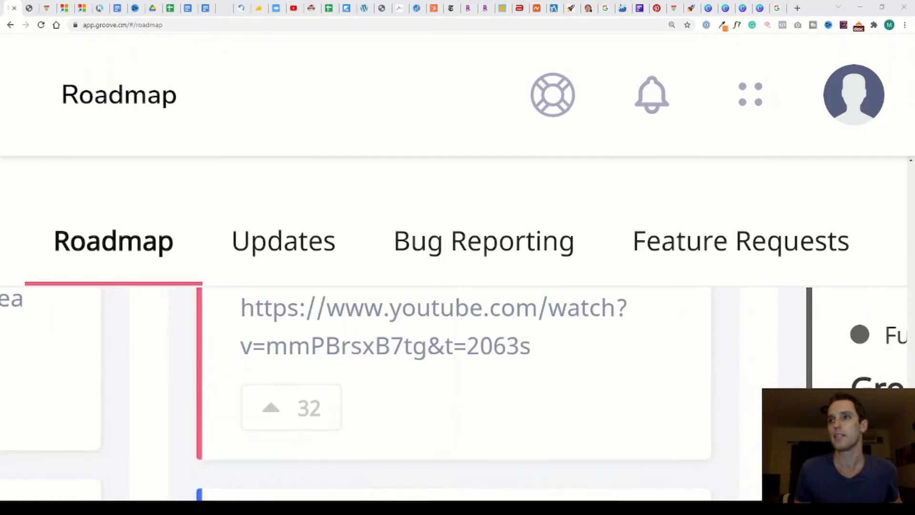
pyautogui.scroll(10, 452, 393)
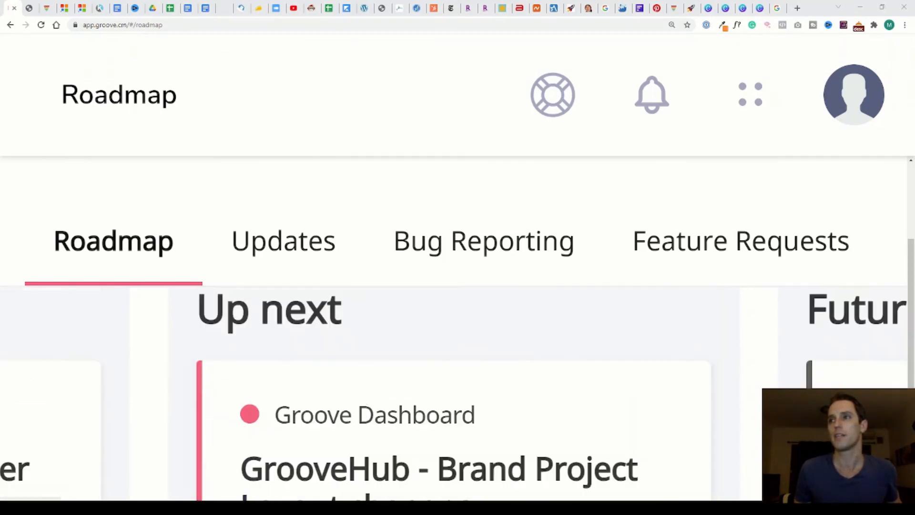
pyautogui.scroll(3, 453, 393)
pyautogui.scroll(-4, 453, 393)
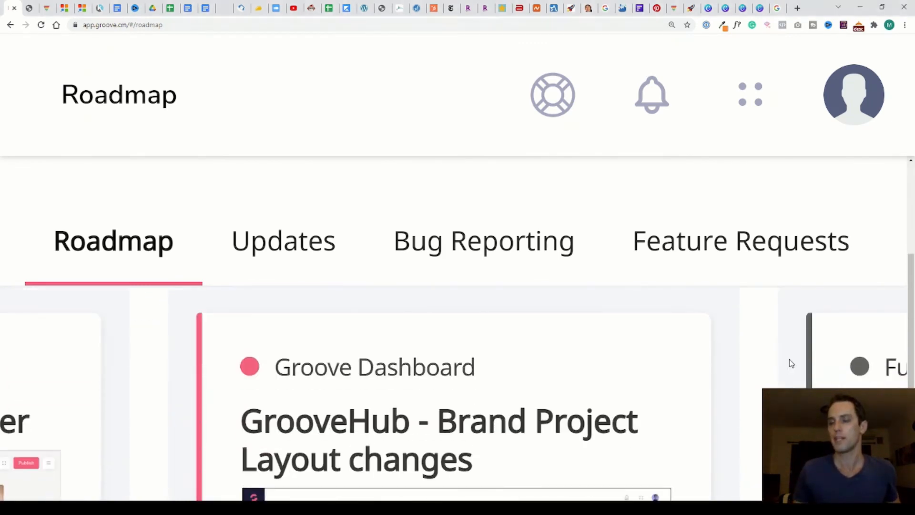
pyautogui.hscroll(3, 791, 364)
pyautogui.scroll(-4, 790, 364)
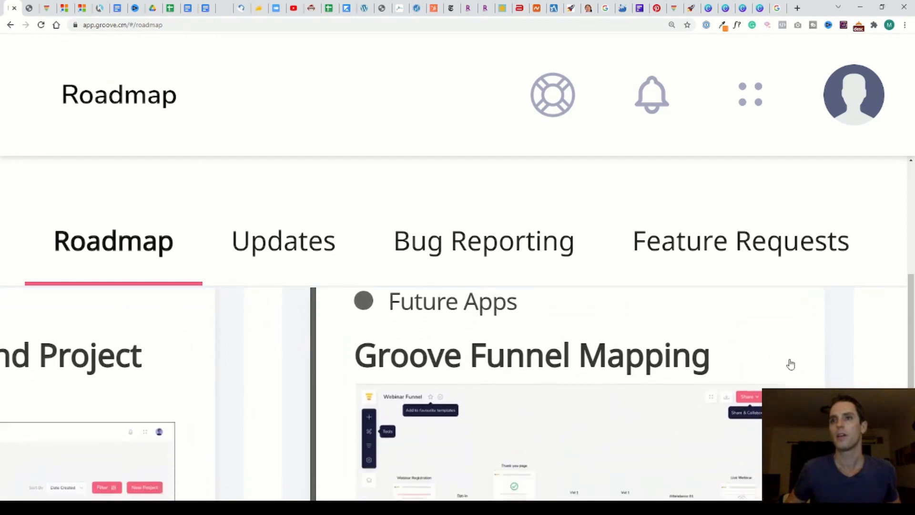